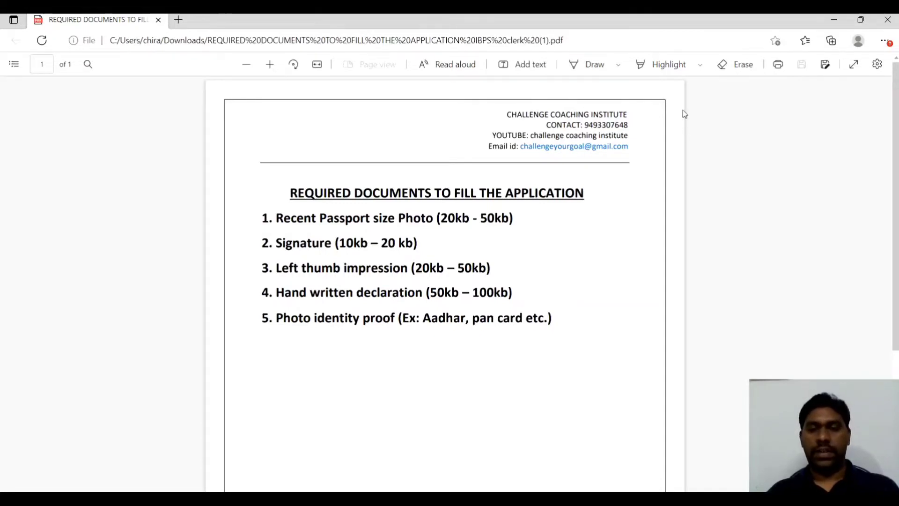
Hand-tick all five required documents in the PDF, from passport photo to photo ID proof, then bring Chrome forward
{"action": "left_click", "coordinate": [596, 63]}
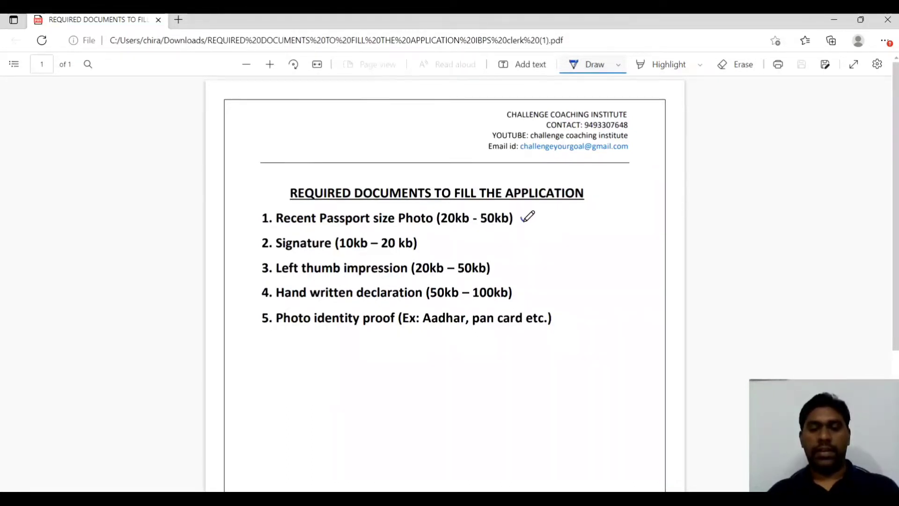
{"action": "left_click_drag", "start_coordinate": [520, 218], "coordinate": [546, 213]}
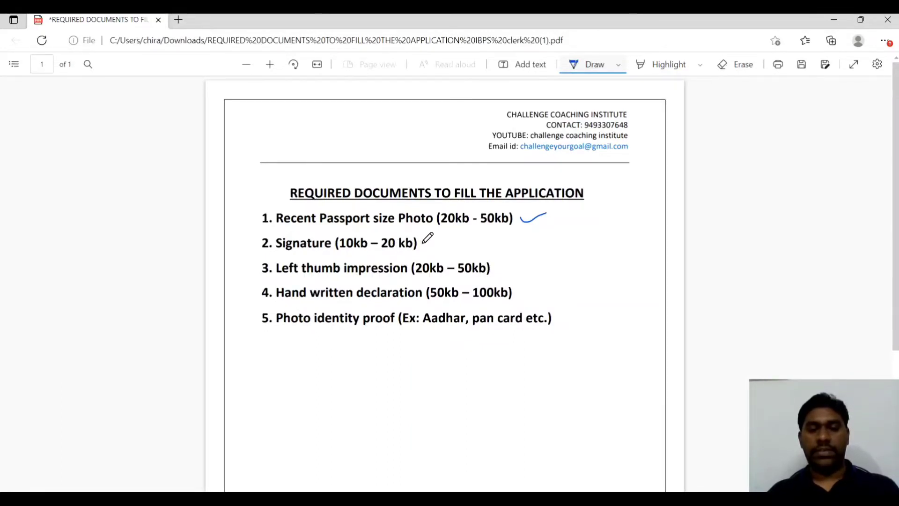
{"action": "left_click_drag", "start_coordinate": [424, 242], "coordinate": [440, 240]}
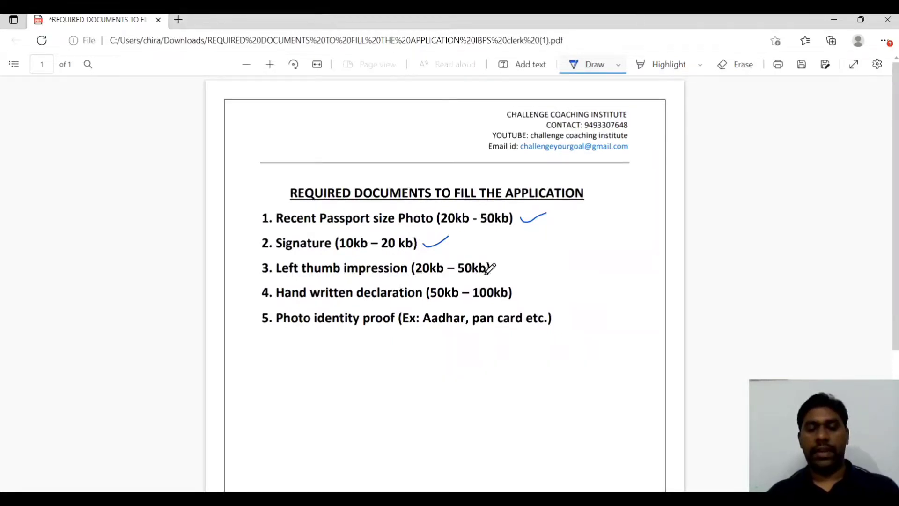
{"action": "left_click_drag", "start_coordinate": [498, 266], "coordinate": [520, 259]}
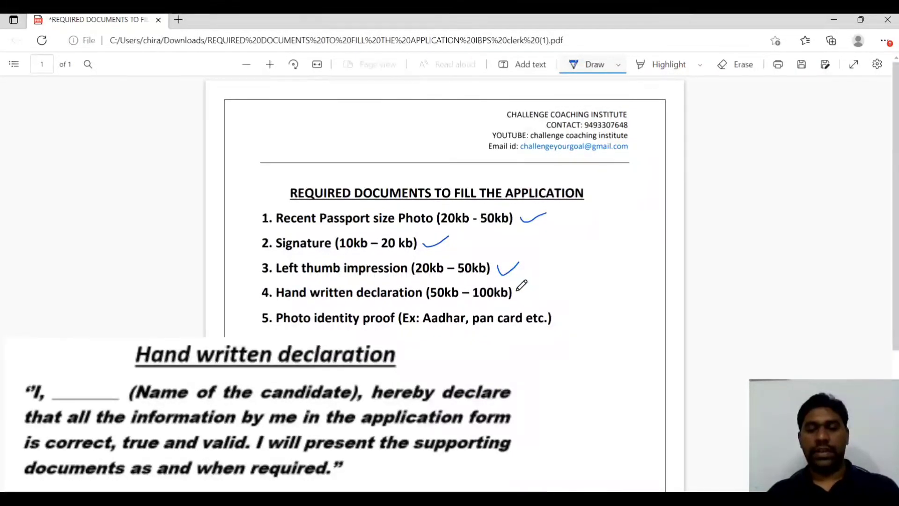
{"action": "left_click_drag", "start_coordinate": [517, 290], "coordinate": [536, 282]}
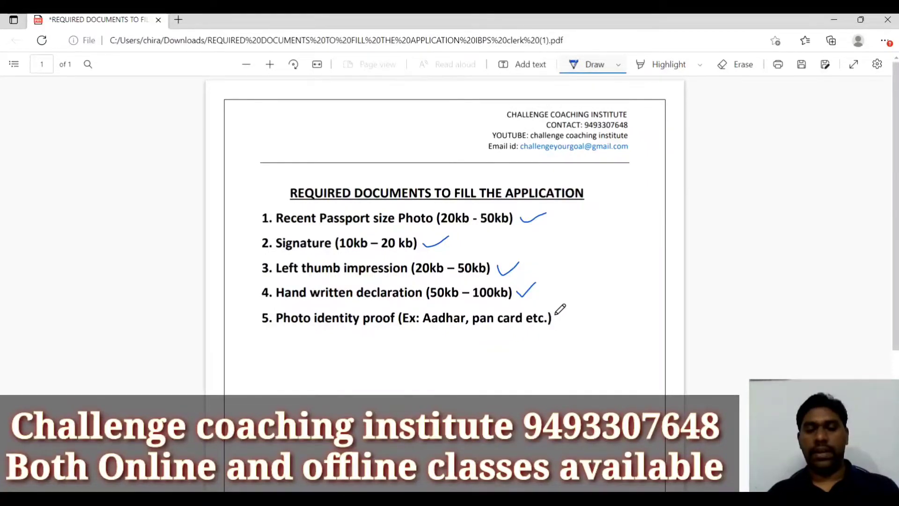
{"action": "left_click_drag", "start_coordinate": [556, 316], "coordinate": [586, 299]}
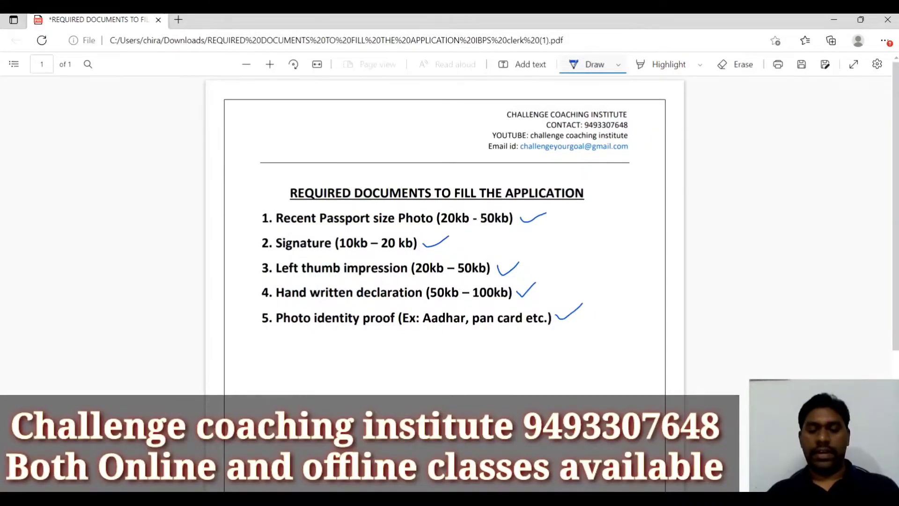
{"action": "left_click", "coordinate": [513, 481]}
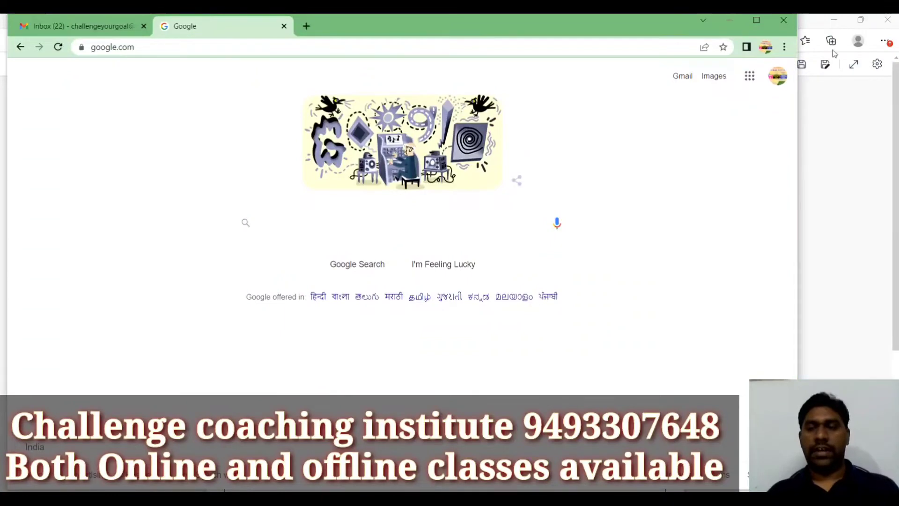
Minimize the PDF viewer and search Google for 'sebi recruitment 2022' via the suggestion
{"action": "left_click", "coordinate": [834, 21]}
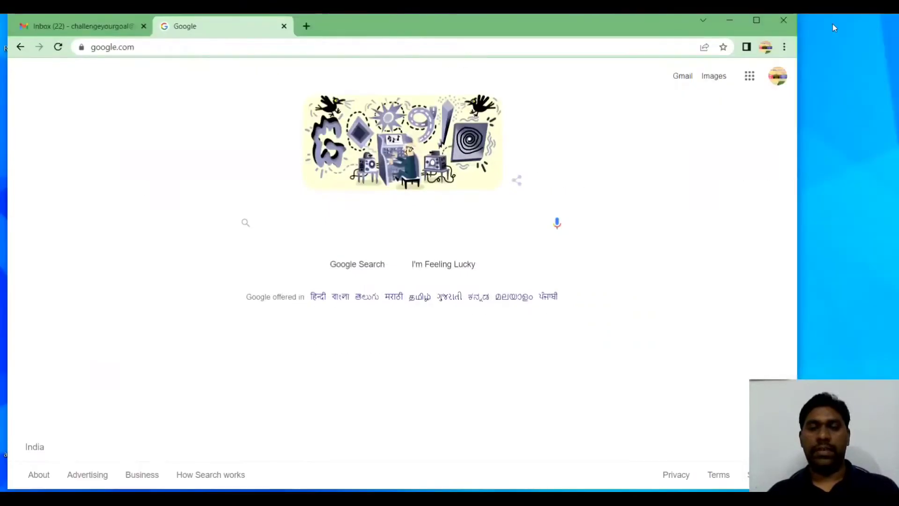
{"action": "left_click", "coordinate": [364, 227]}
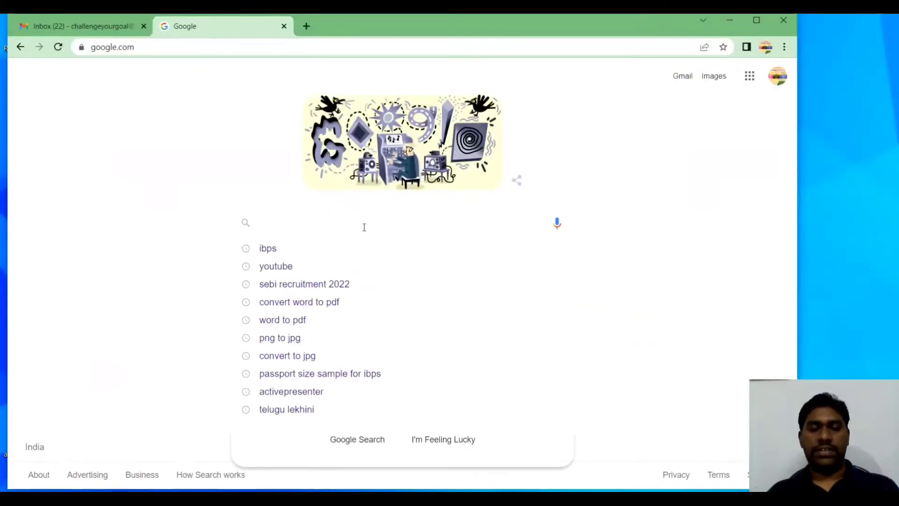
{"action": "type", "text": "seb"}
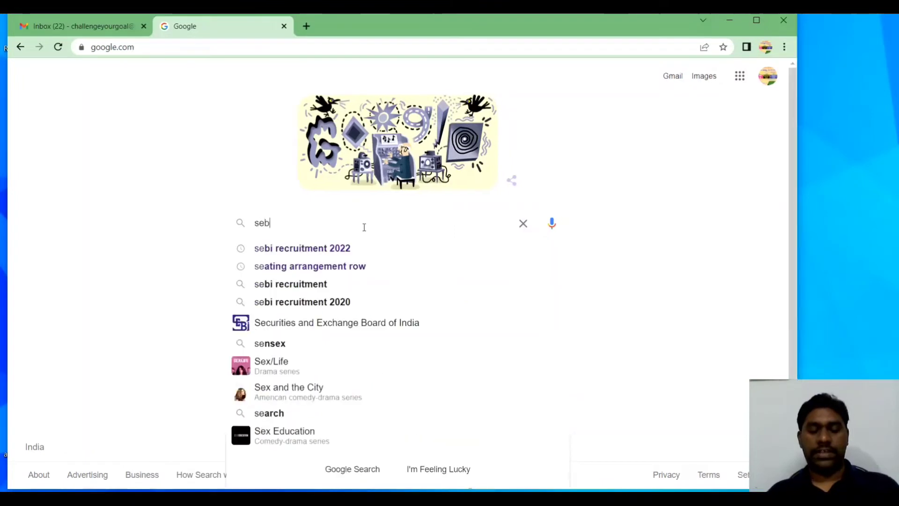
{"action": "type", "text": "i"}
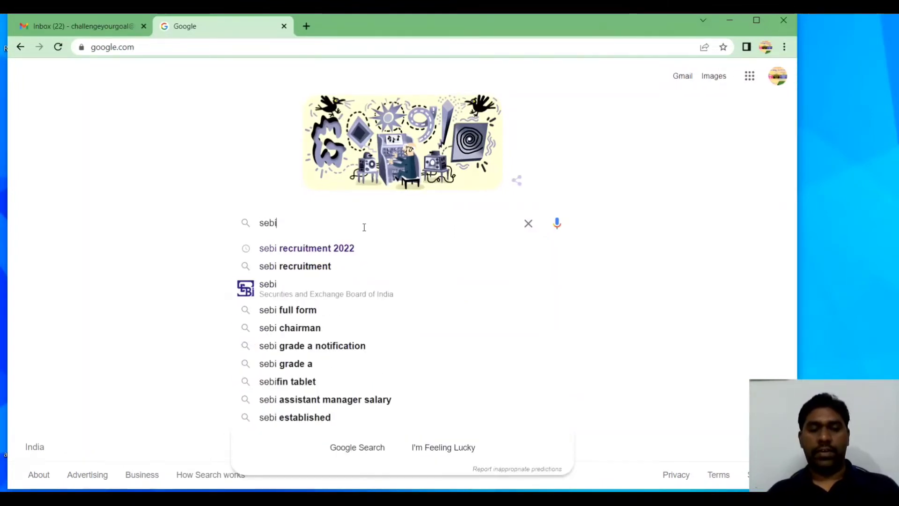
{"action": "key", "text": "Down"}
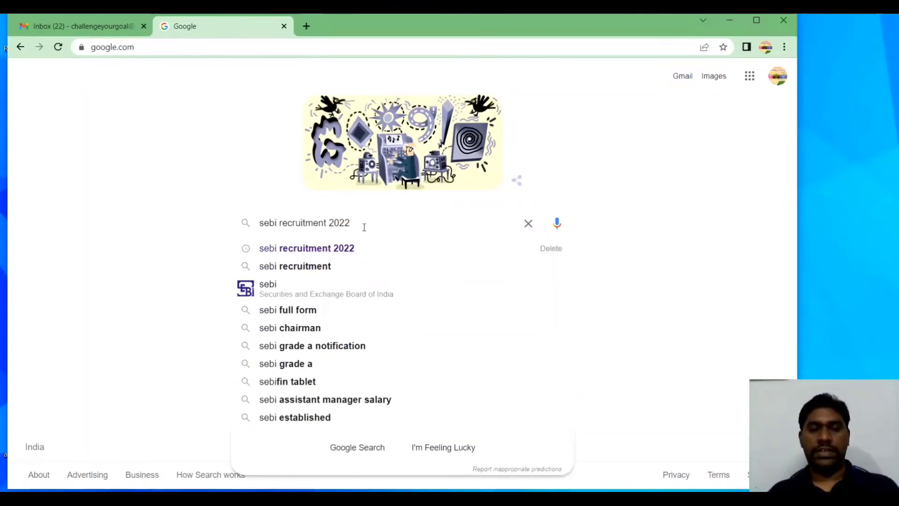
{"action": "key", "text": "Return"}
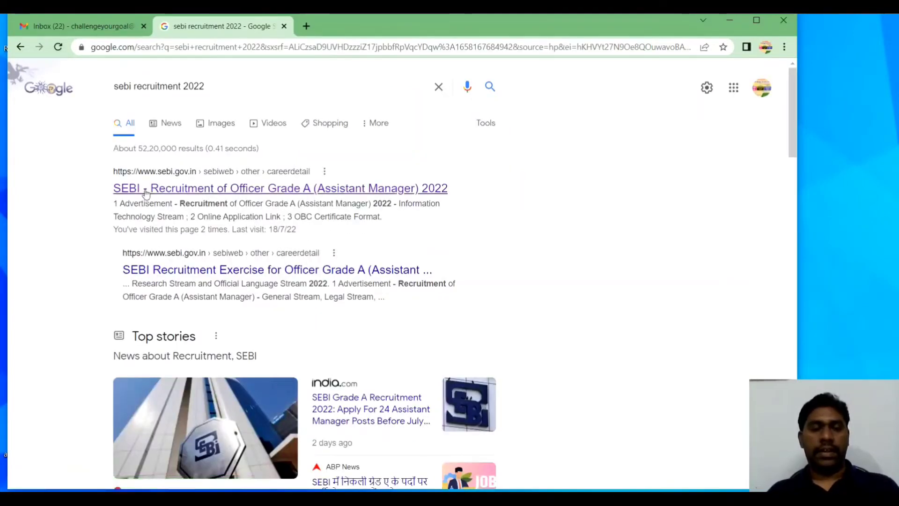
Open SEBI's Officer Grade A recruitment page and follow its Online Application Link
{"action": "left_click", "coordinate": [172, 182]}
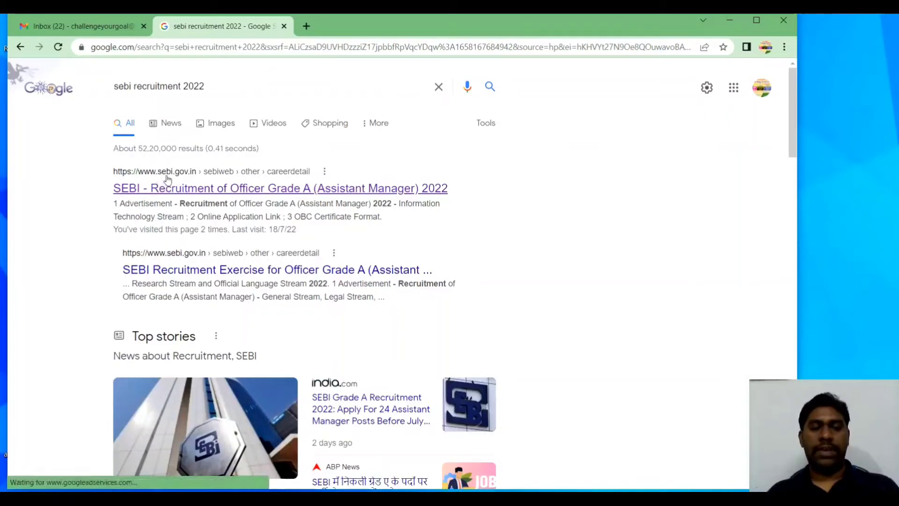
{"action": "left_click", "coordinate": [204, 194]}
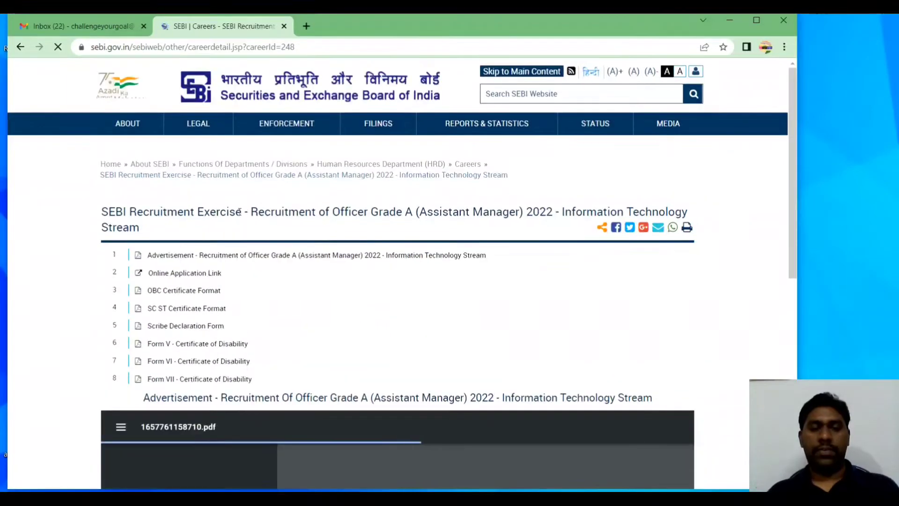
{"action": "left_click", "coordinate": [188, 276]}
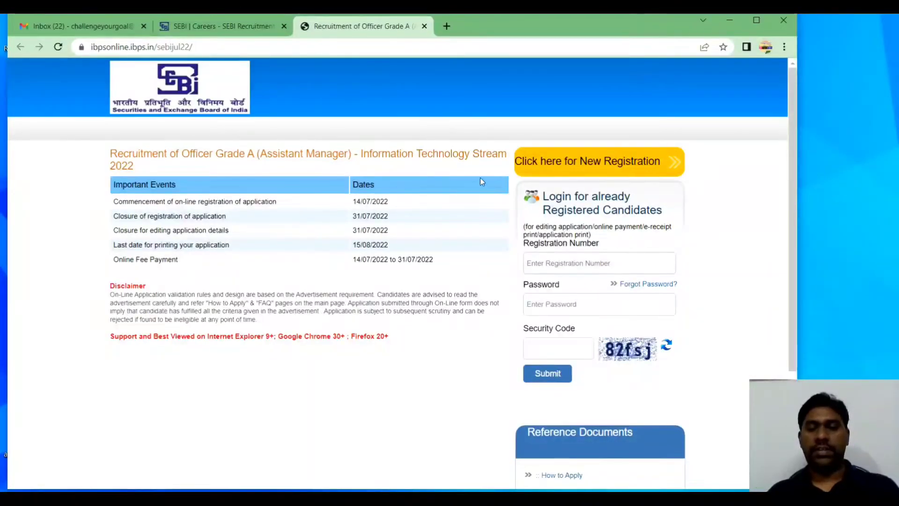
Start a new registration on the IBPS SEBI portal
{"action": "left_click", "coordinate": [561, 165]}
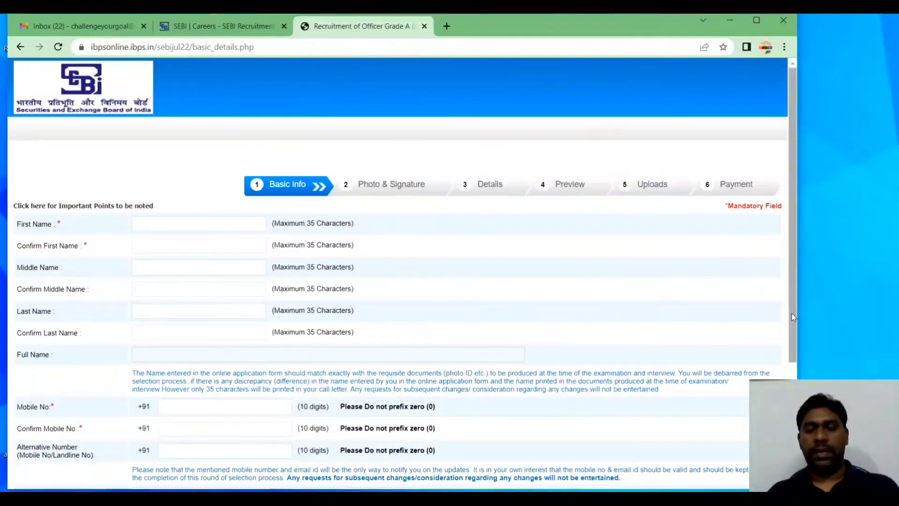
Enter the applicant's first name in capitals, correcting a typo, and retype it in Confirm First Name
{"action": "mouse_move", "coordinate": [791, 314]}
{"action": "left_mouse_down"}
{"action": "mouse_move", "coordinate": [796, 378]}
{"action": "mouse_move", "coordinate": [794, 330]}
{"action": "left_mouse_up"}
{"action": "mouse_move", "coordinate": [794, 314]}
{"action": "left_mouse_down"}
{"action": "mouse_move", "coordinate": [797, 424]}
{"action": "mouse_move", "coordinate": [788, 313]}
{"action": "left_mouse_up"}
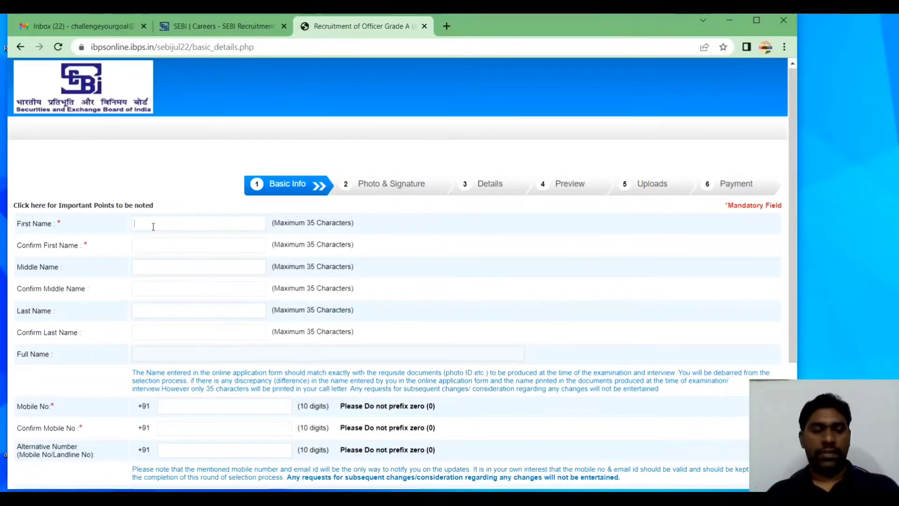
{"action": "key", "text": "Caps_Lock"}
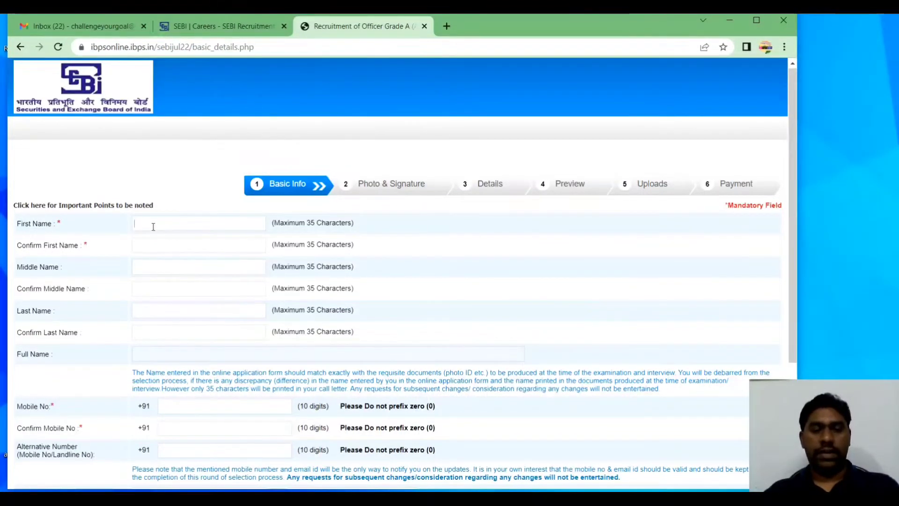
{"action": "type", "text": "RAHE"}
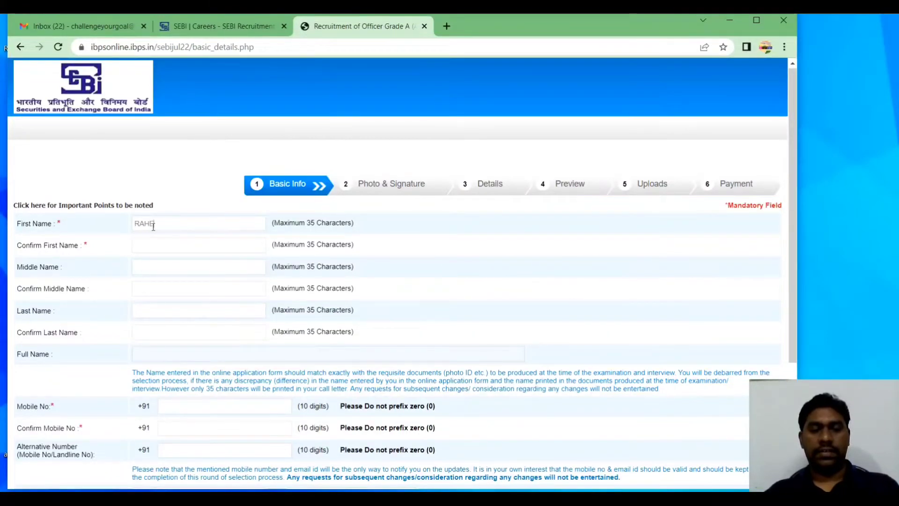
{"action": "key", "text": "BackSpace"}
{"action": "key", "text": "BackSpace"}
{"action": "key", "text": "BackSpace"}
{"action": "key", "text": "BackSpace"}
{"action": "type", "text": "CHA"}
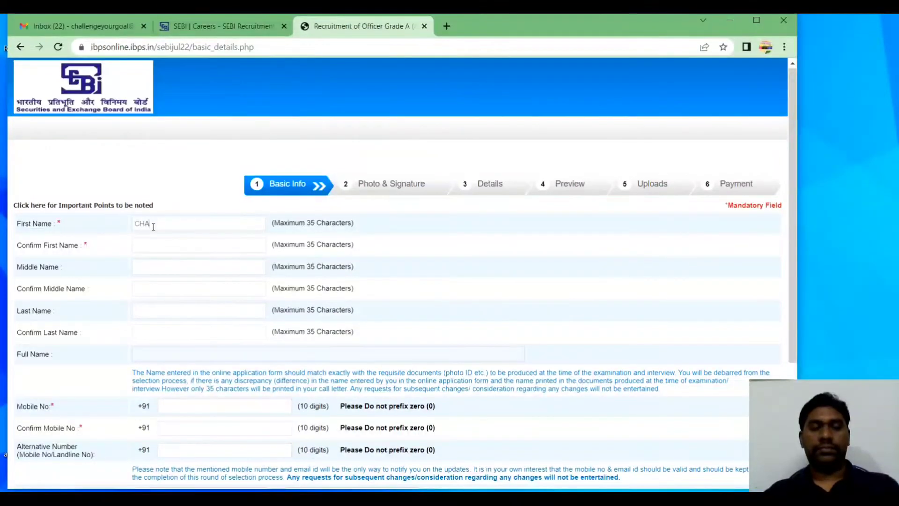
{"action": "type", "text": "LLENGE"}
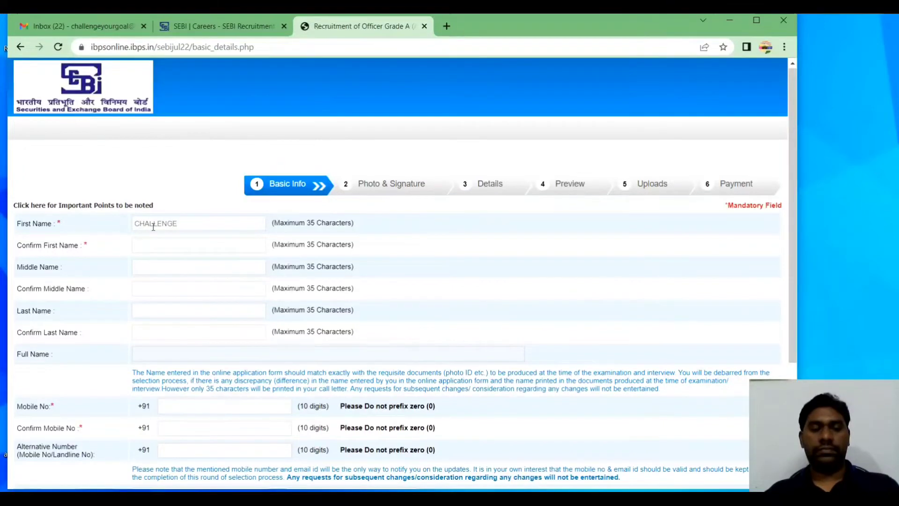
{"action": "key", "text": "Tab"}
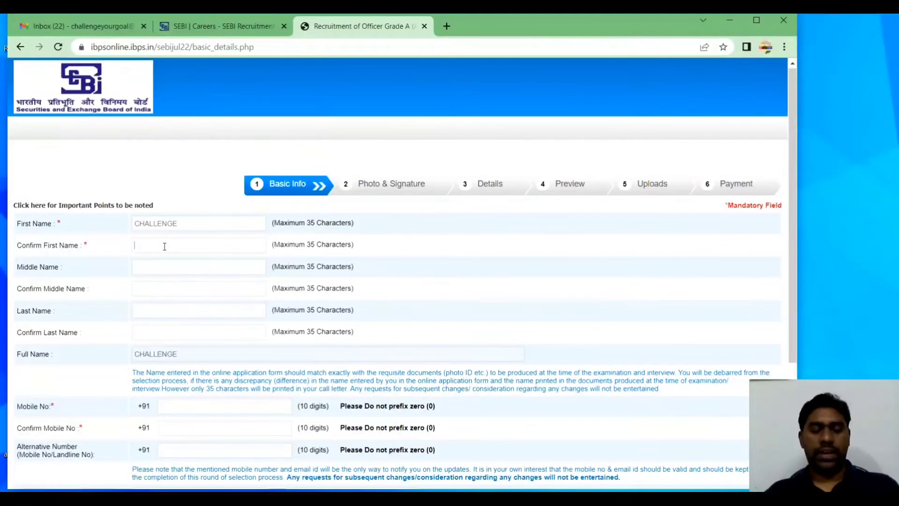
{"action": "type", "text": "CHALLENGE"}
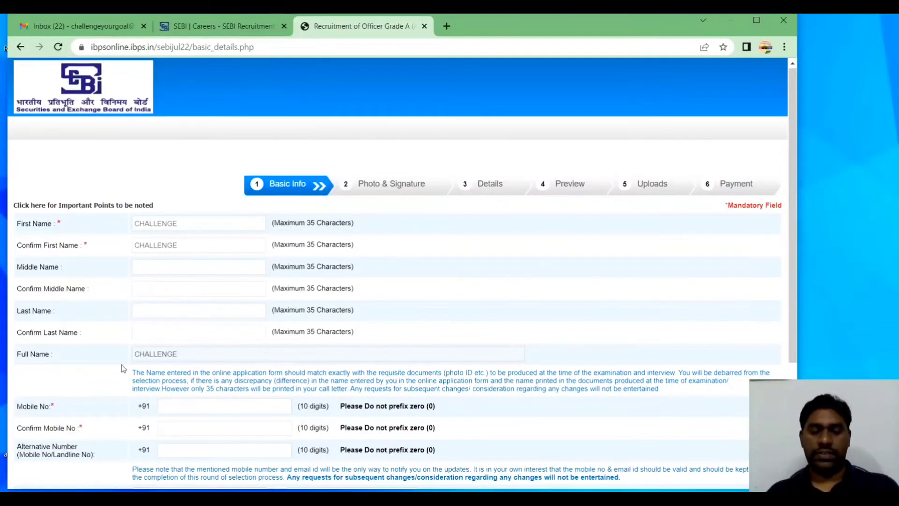
Enter the applicant's mobile number and repeat it in Confirm Mobile No
{"action": "scroll", "coordinate": [122, 365], "scroll_direction": "down", "scroll_amount": 2}
{"action": "scroll", "coordinate": [121, 364], "scroll_direction": "down", "scroll_amount": 3}
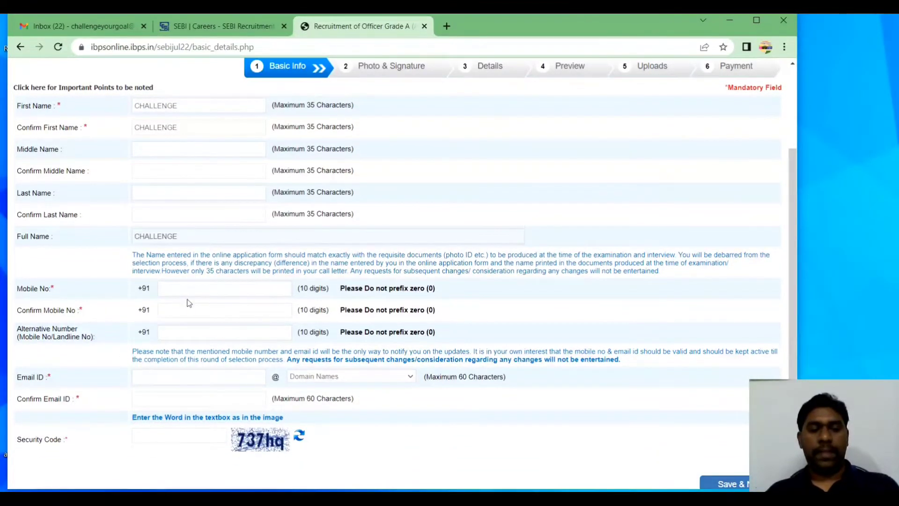
{"action": "left_click", "coordinate": [200, 290]}
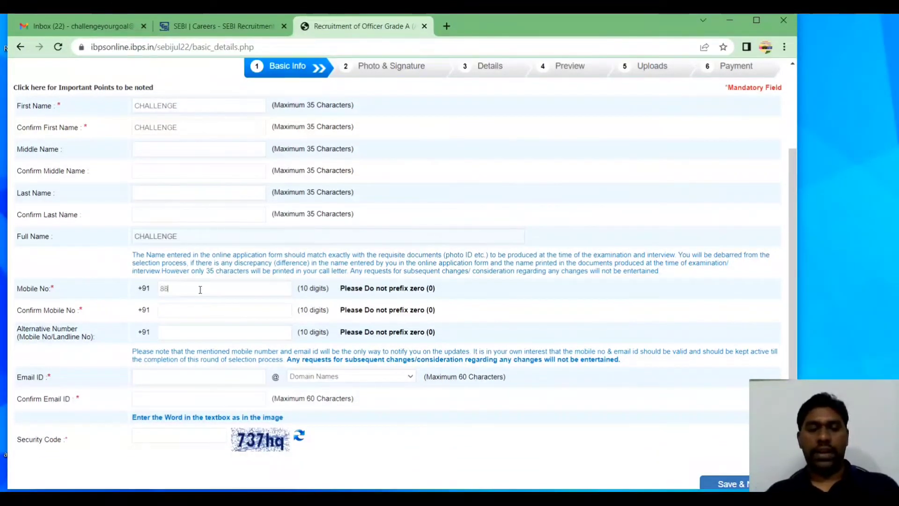
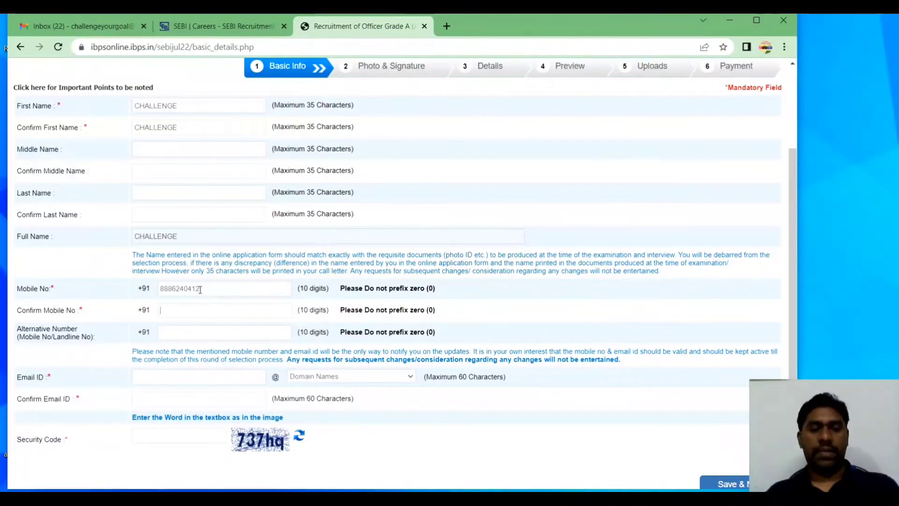
{"action": "key", "text": "Tab"}
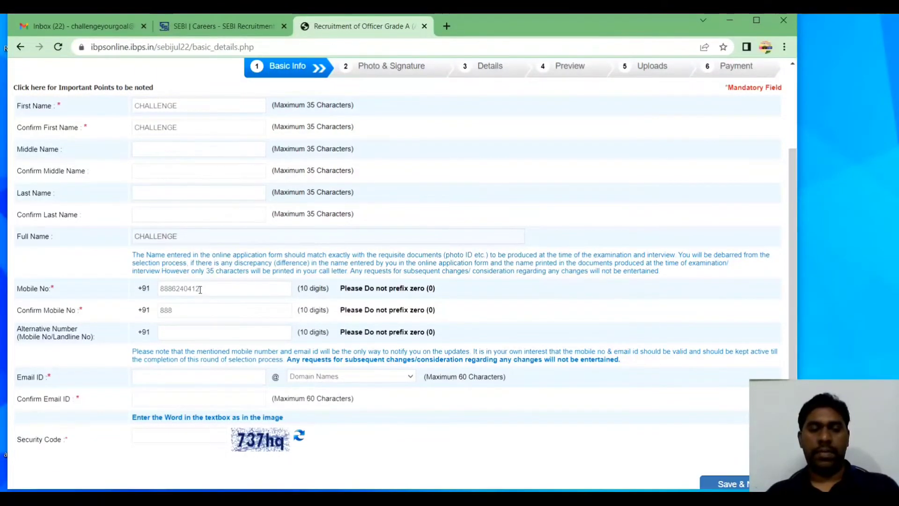
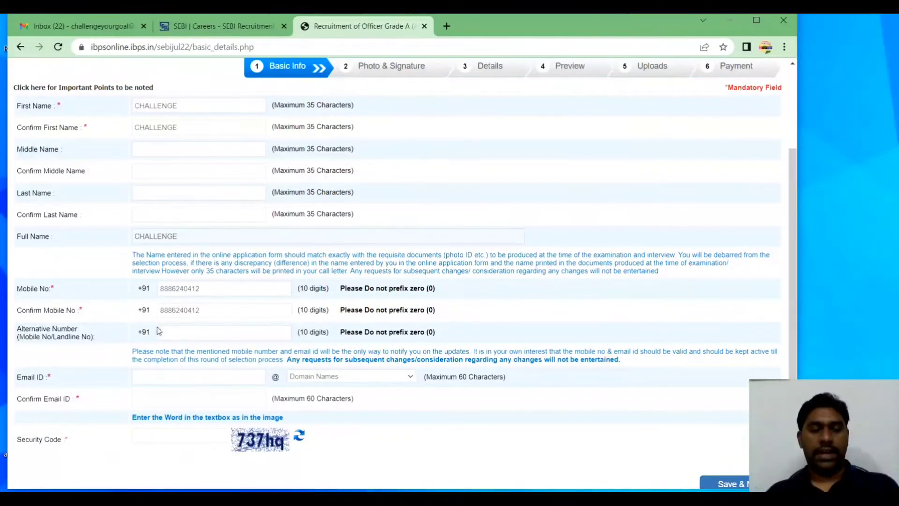
{"action": "left_click", "coordinate": [193, 330]}
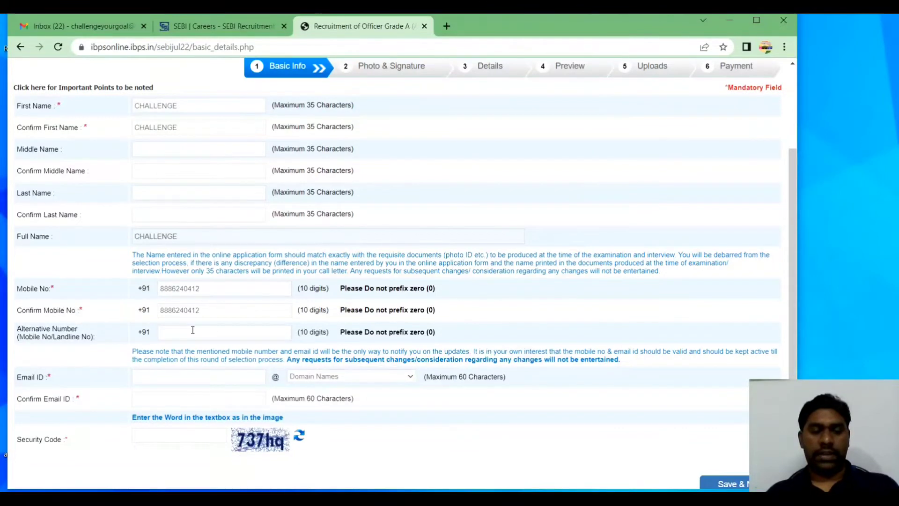
Enter the applicant's email ID with the gmail.com domain and confirm the full address
{"action": "left_click", "coordinate": [163, 375]}
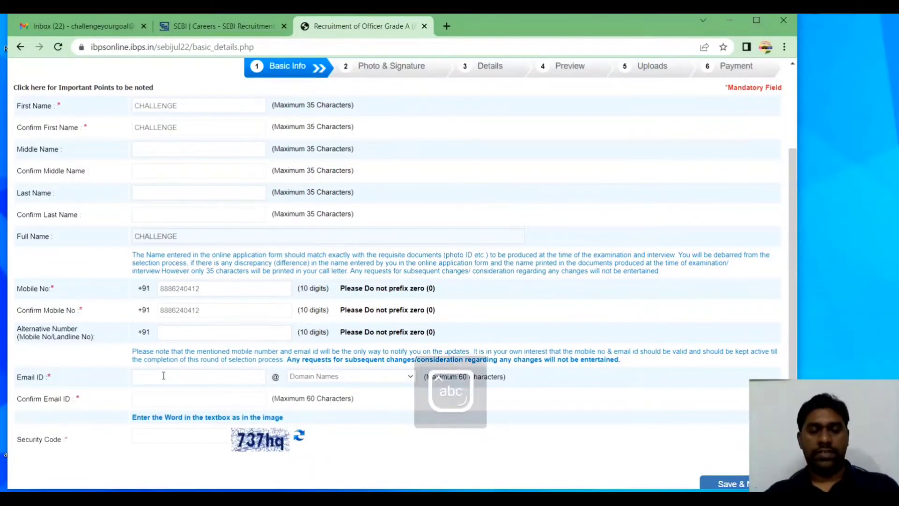
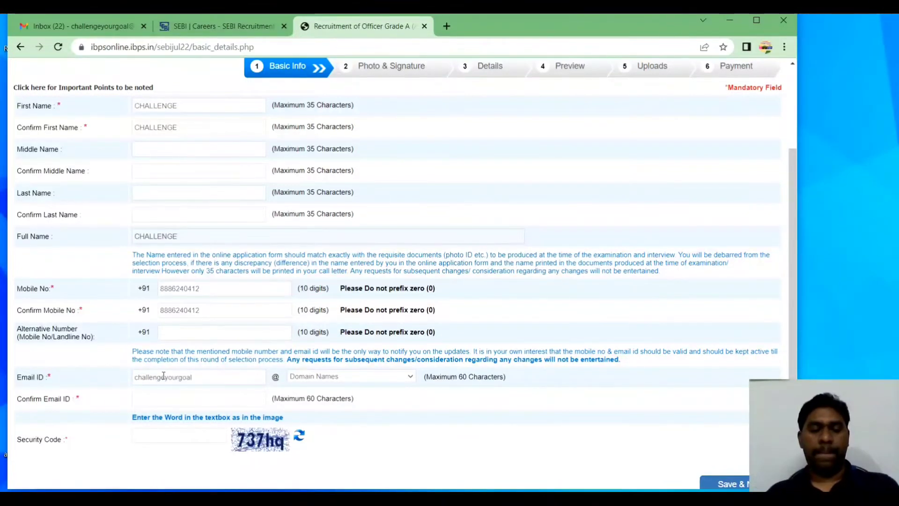
{"action": "left_click", "coordinate": [320, 379]}
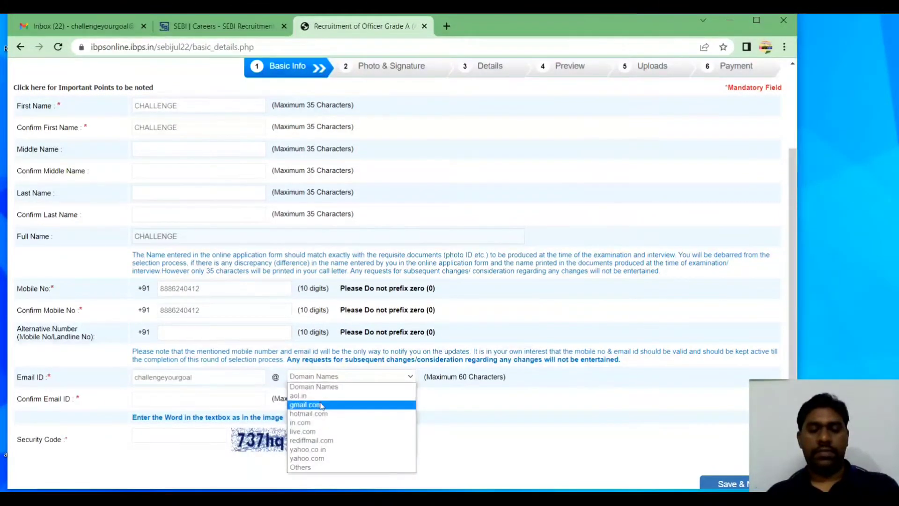
{"action": "left_click", "coordinate": [320, 405]}
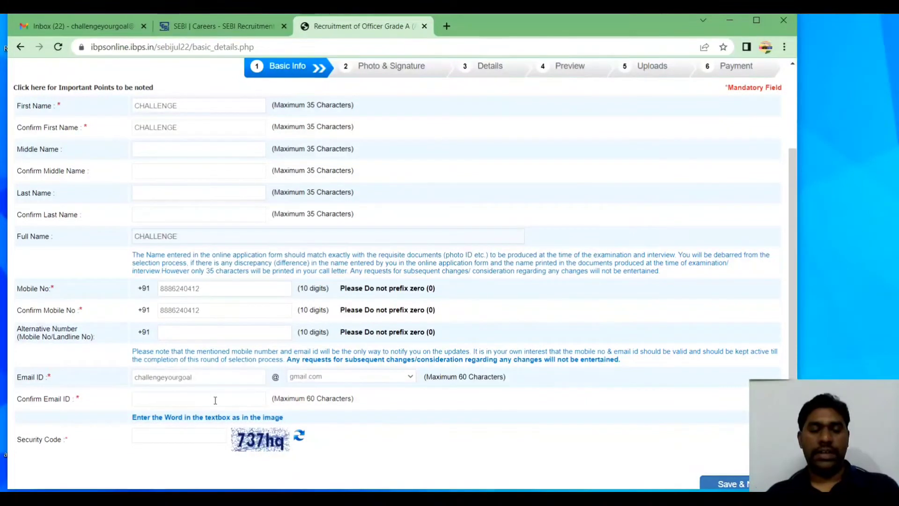
{"action": "left_click", "coordinate": [215, 400]}
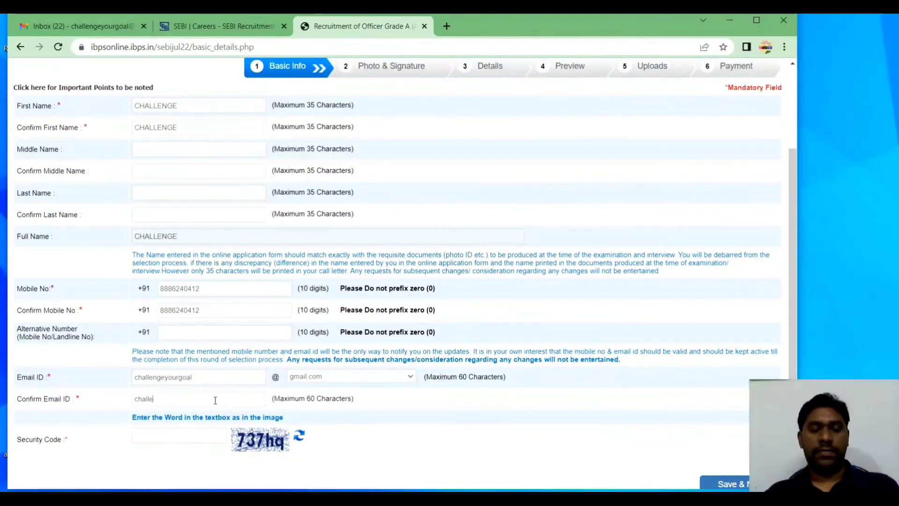
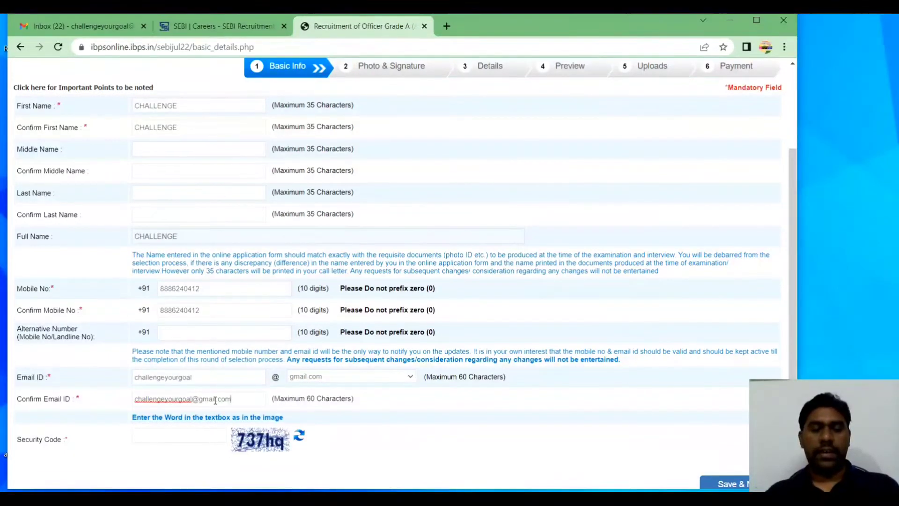
{"action": "left_click", "coordinate": [179, 434]}
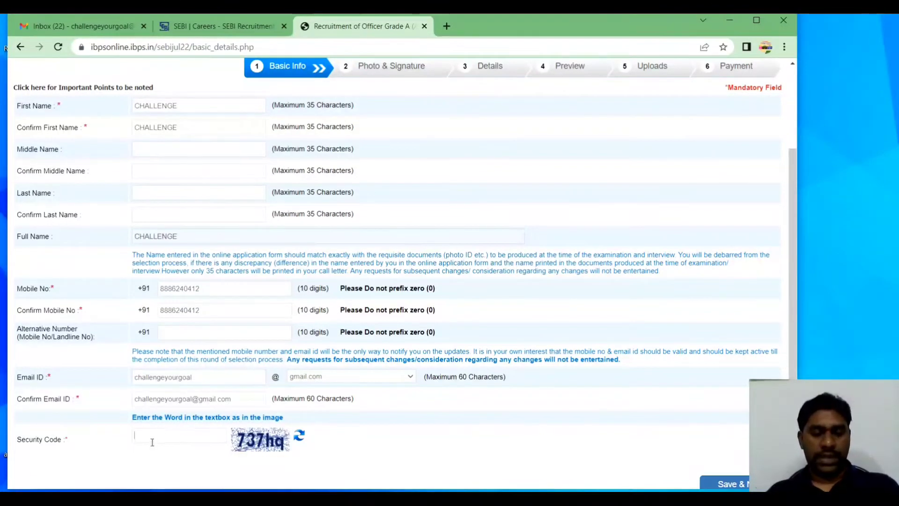
Enter the captcha security code, save the basic info, and confirm to complete registration
{"action": "type", "text": "737"}
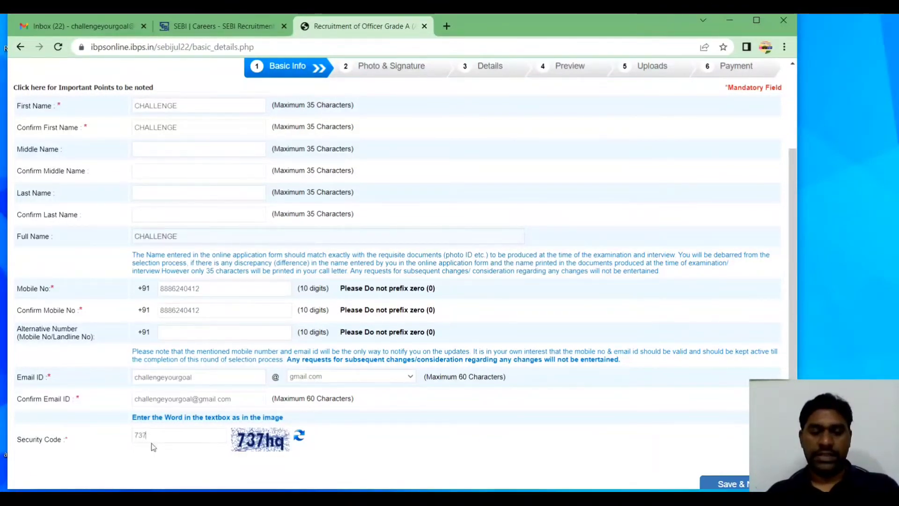
{"action": "type", "text": "hq"}
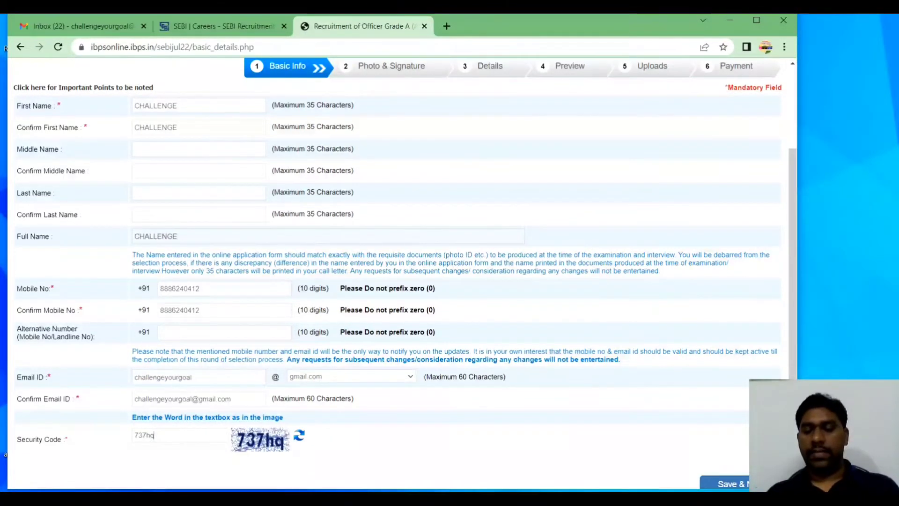
{"action": "scroll", "coordinate": [693, 473], "scroll_direction": "down", "scroll_amount": 1}
{"action": "scroll", "coordinate": [682, 445], "scroll_direction": "down", "scroll_amount": 1}
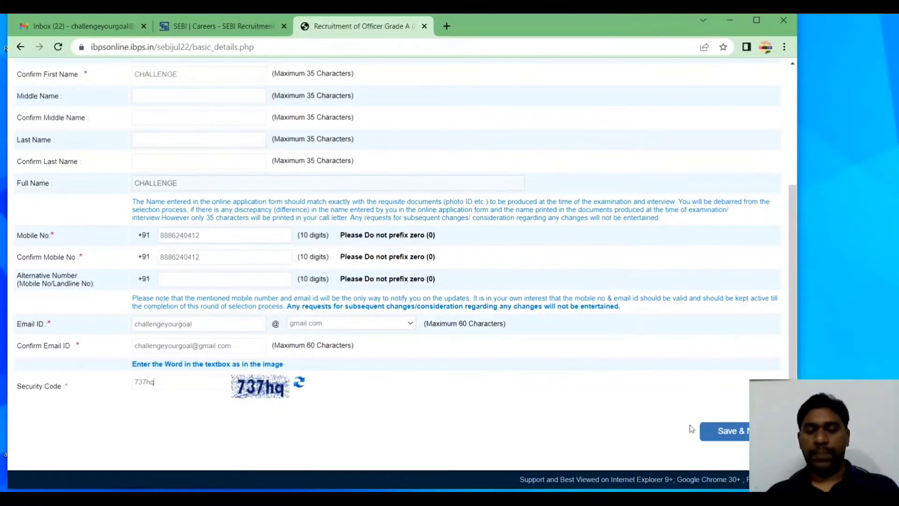
{"action": "left_click", "coordinate": [712, 432]}
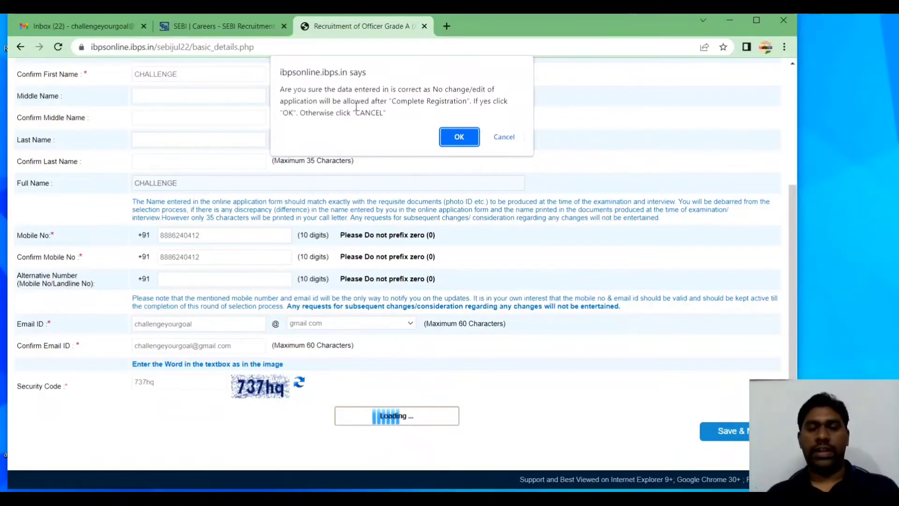
{"action": "left_click", "coordinate": [452, 137]}
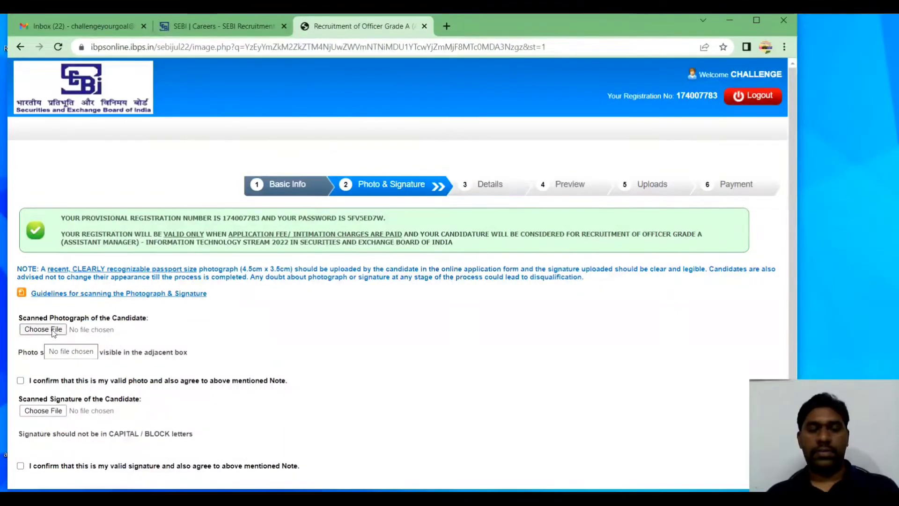
Upload samplephoto as the candidate photograph
{"action": "left_click", "coordinate": [53, 332]}
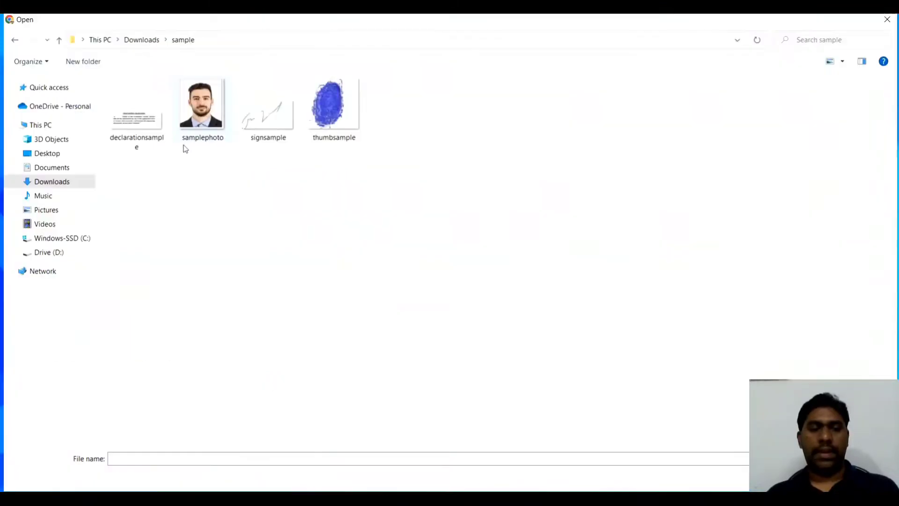
{"action": "left_click", "coordinate": [207, 130]}
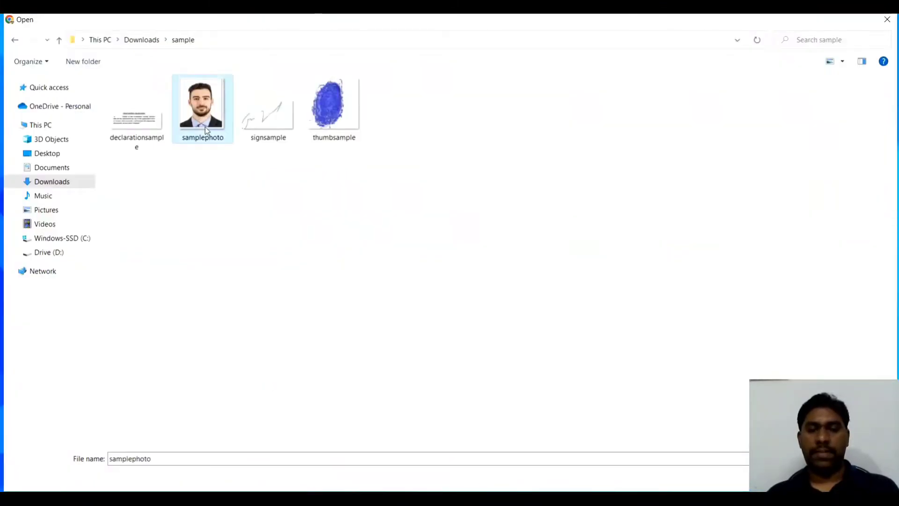
{"action": "double_click", "coordinate": [208, 130]}
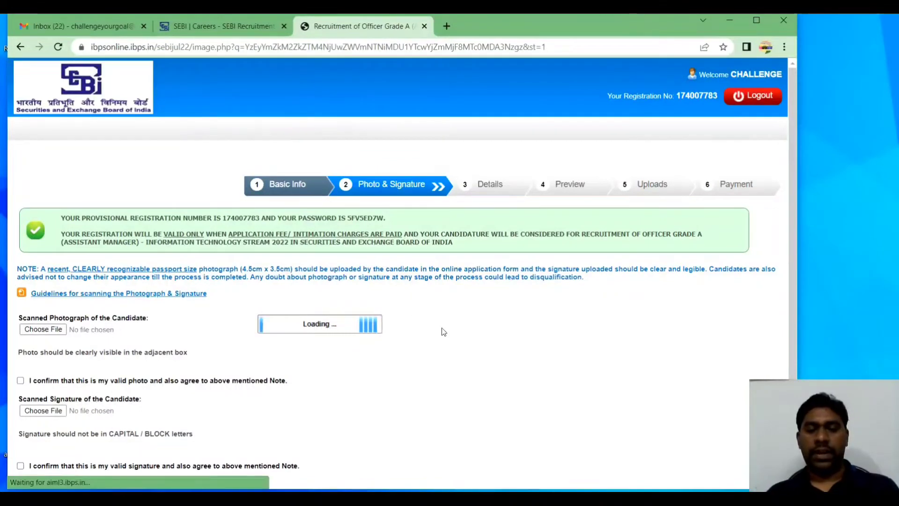
{"action": "scroll", "coordinate": [442, 327], "scroll_direction": "down", "scroll_amount": 2}
{"action": "scroll", "coordinate": [444, 331], "scroll_direction": "down", "scroll_amount": 3}
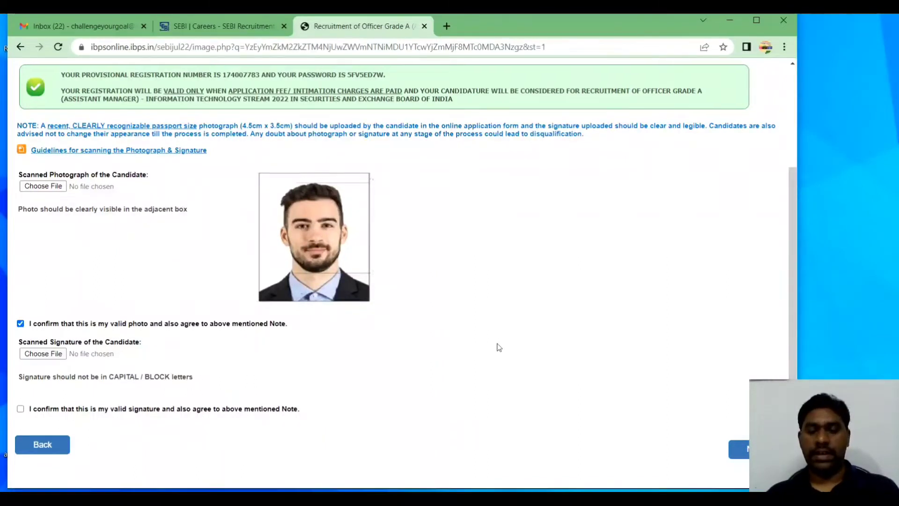
{"action": "scroll", "coordinate": [499, 347], "scroll_direction": "down", "scroll_amount": 1}
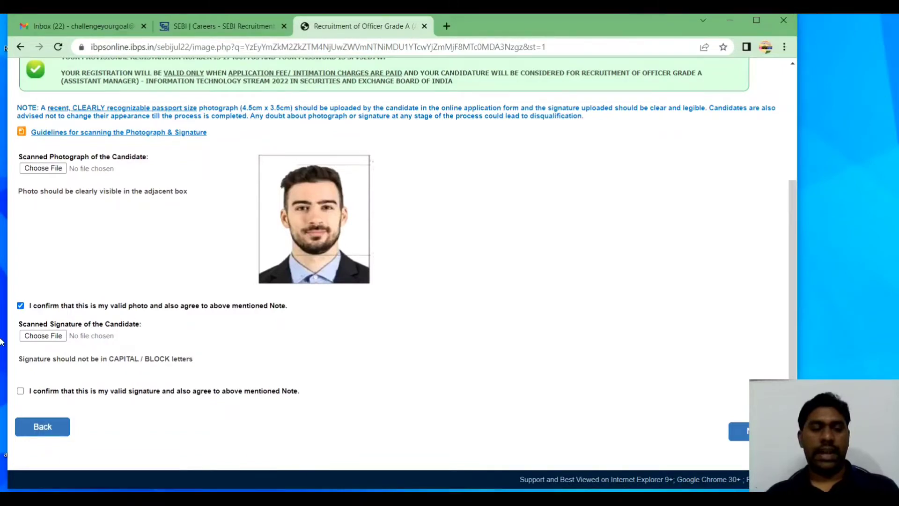
Upload signsample as the scanned signature, tick its confirmation, and continue to Details
{"action": "left_click", "coordinate": [27, 342]}
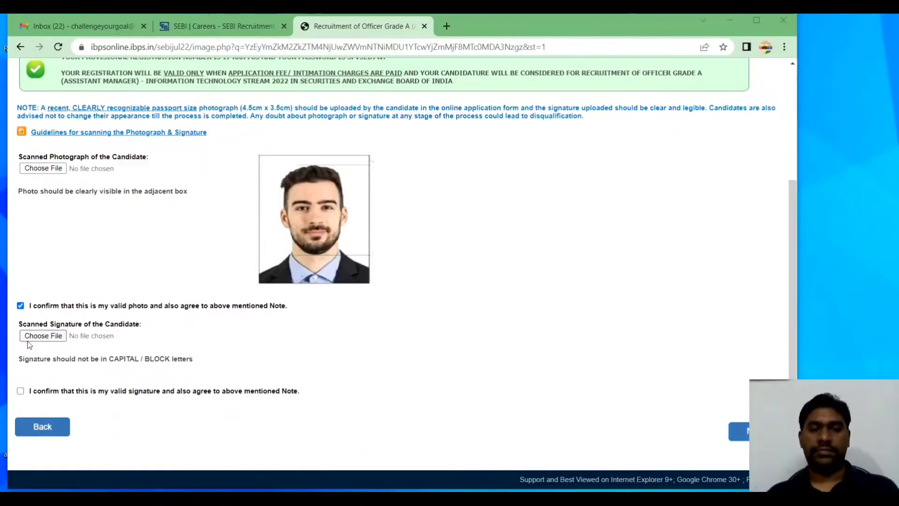
{"action": "double_click", "coordinate": [262, 125]}
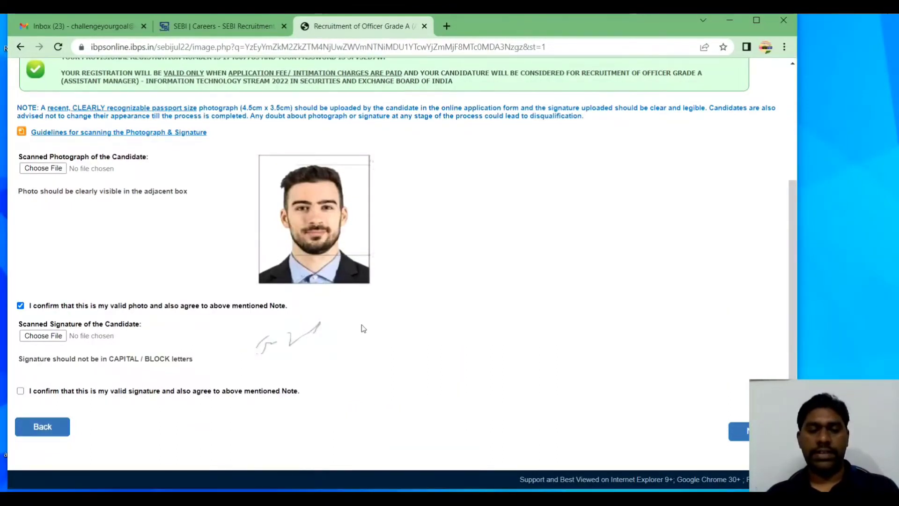
{"action": "left_click", "coordinate": [20, 392]}
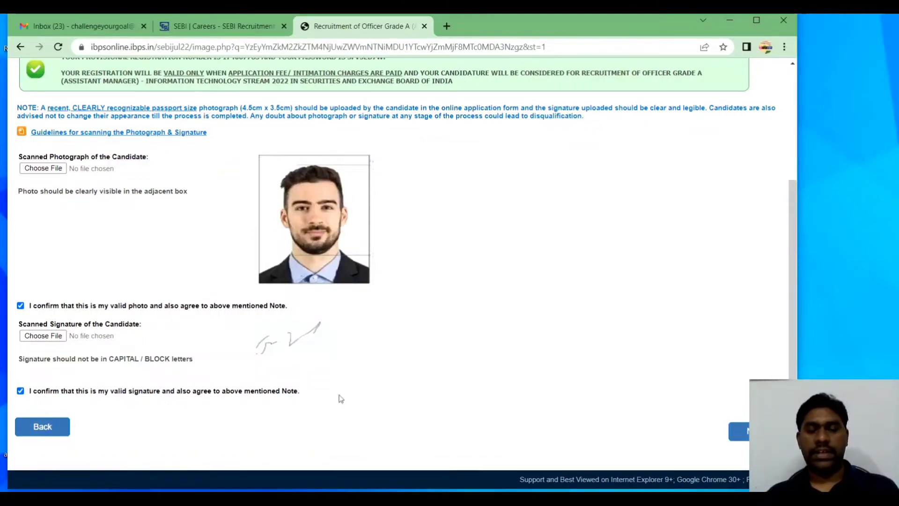
{"action": "left_click", "coordinate": [731, 430]}
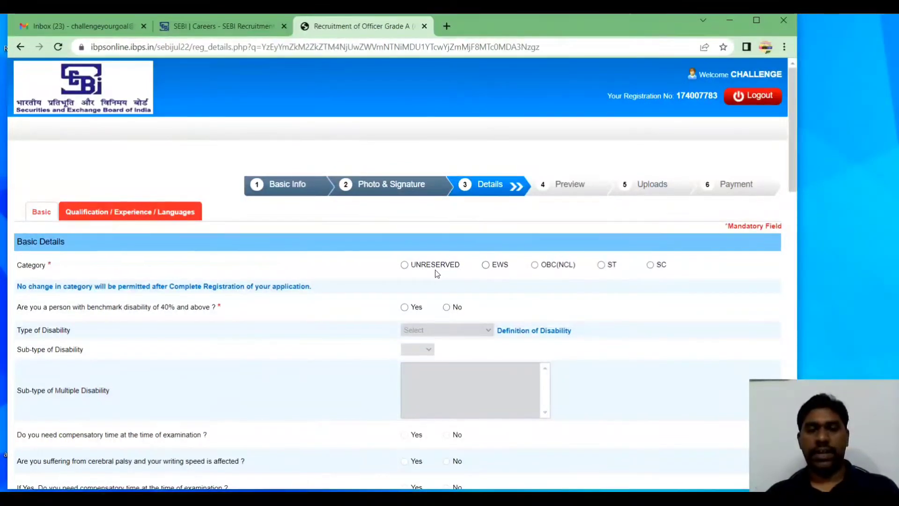
Choose UNRESERVED category, acknowledge the alert, and answer No to benchmark disability
{"action": "left_click", "coordinate": [405, 265]}
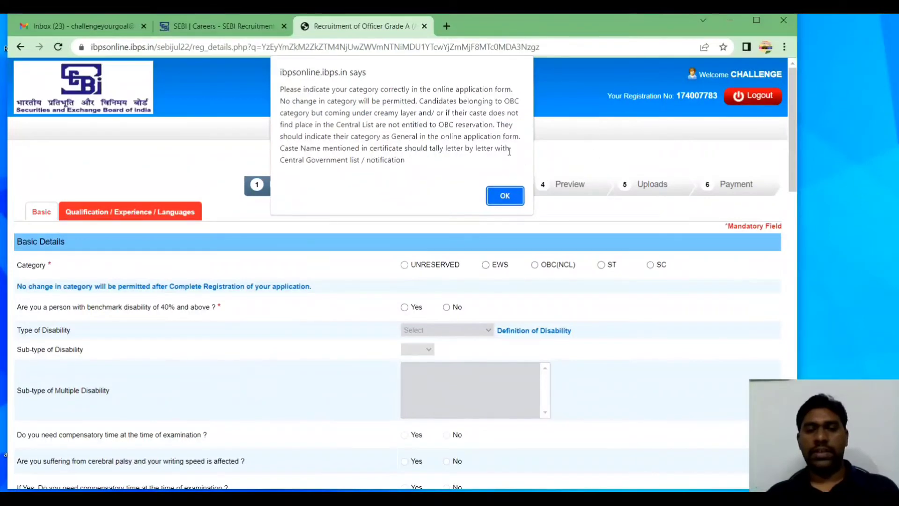
{"action": "left_click", "coordinate": [504, 196]}
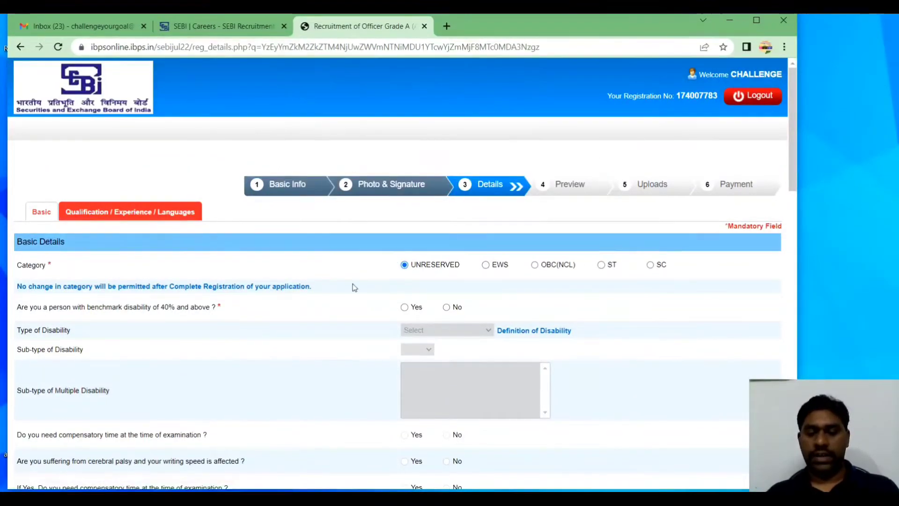
{"action": "scroll", "coordinate": [354, 288], "scroll_direction": "down", "scroll_amount": 1}
{"action": "scroll", "coordinate": [355, 288], "scroll_direction": "down", "scroll_amount": 2}
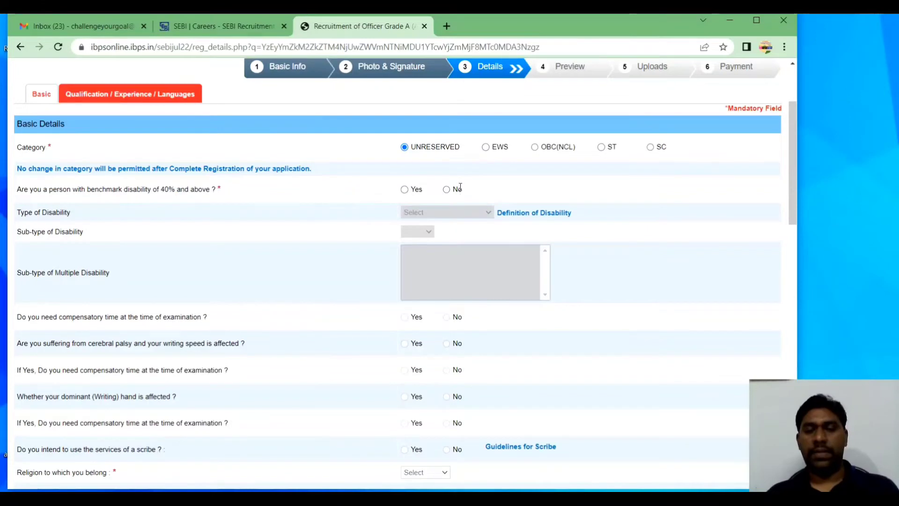
{"action": "left_click", "coordinate": [446, 190]}
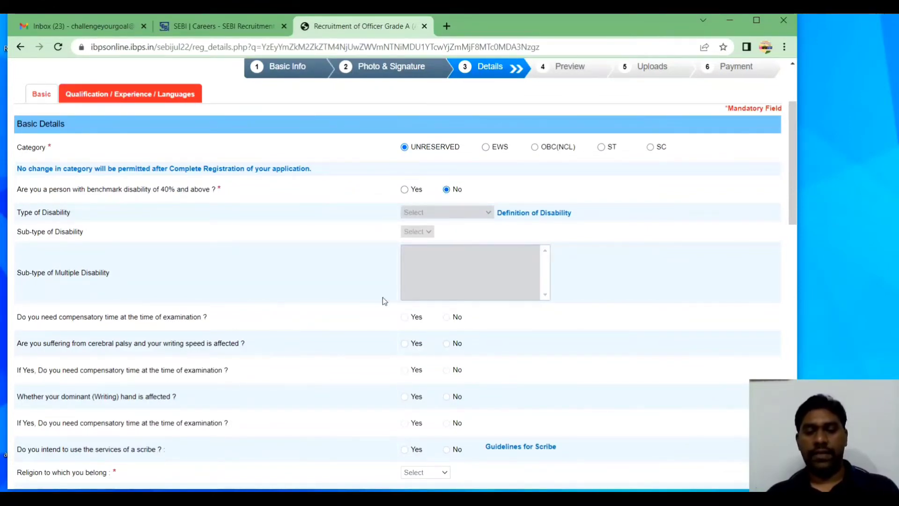
{"action": "scroll", "coordinate": [383, 298], "scroll_direction": "down", "scroll_amount": 4}
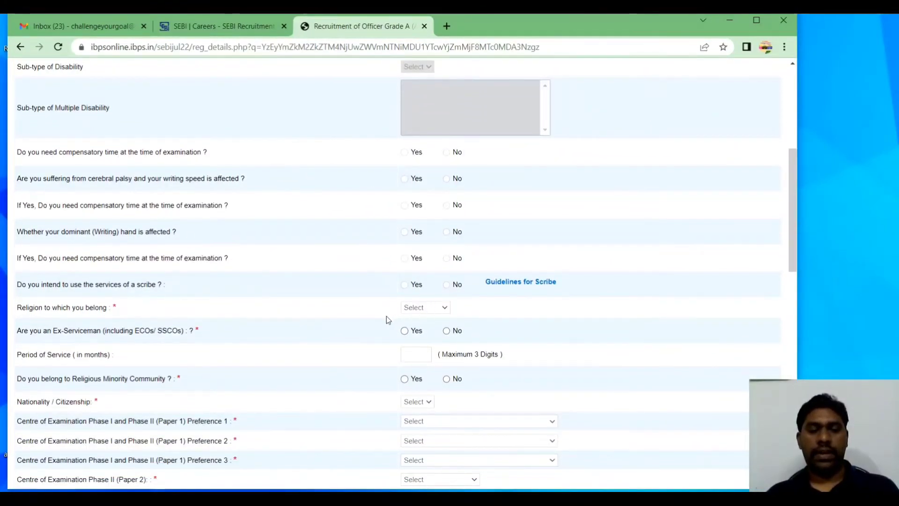
Set religion to Hindu and nationality to Indian, answering No to ex-serviceman and religious minority
{"action": "left_click", "coordinate": [432, 308]}
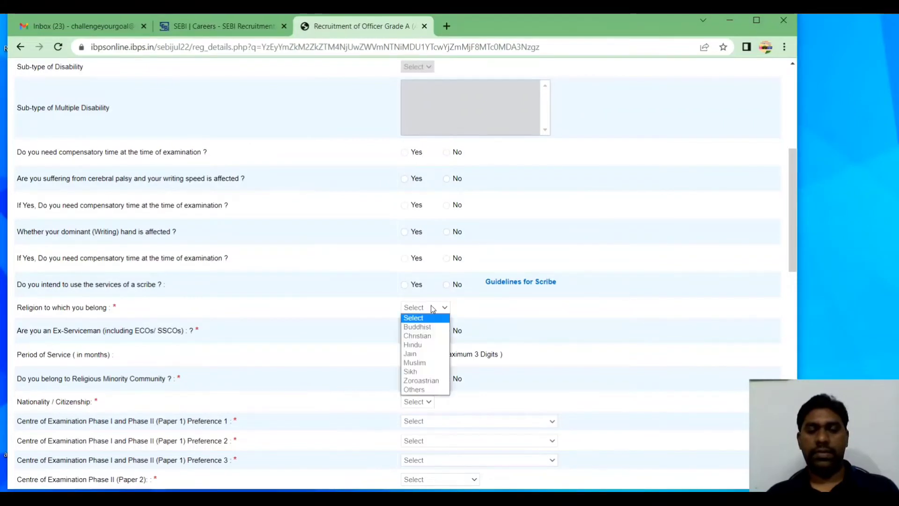
{"action": "left_click", "coordinate": [424, 347]}
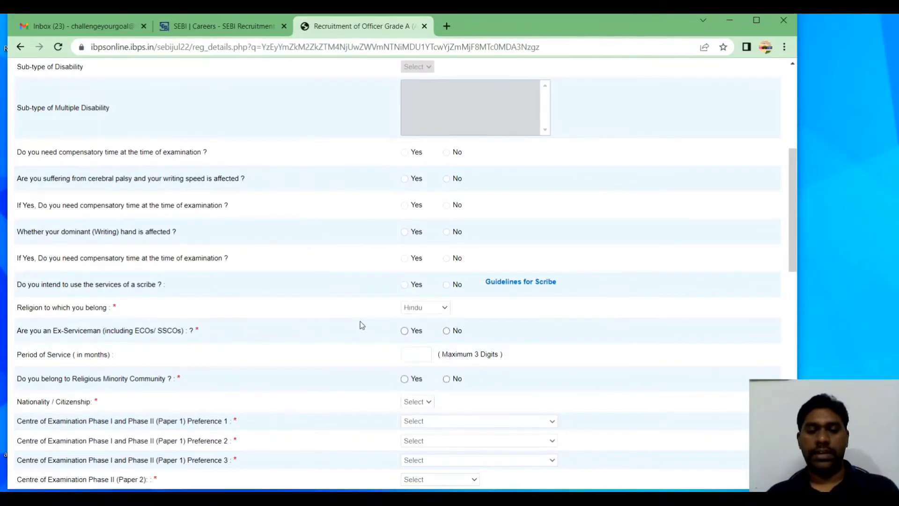
{"action": "scroll", "coordinate": [361, 325], "scroll_direction": "down", "scroll_amount": 4}
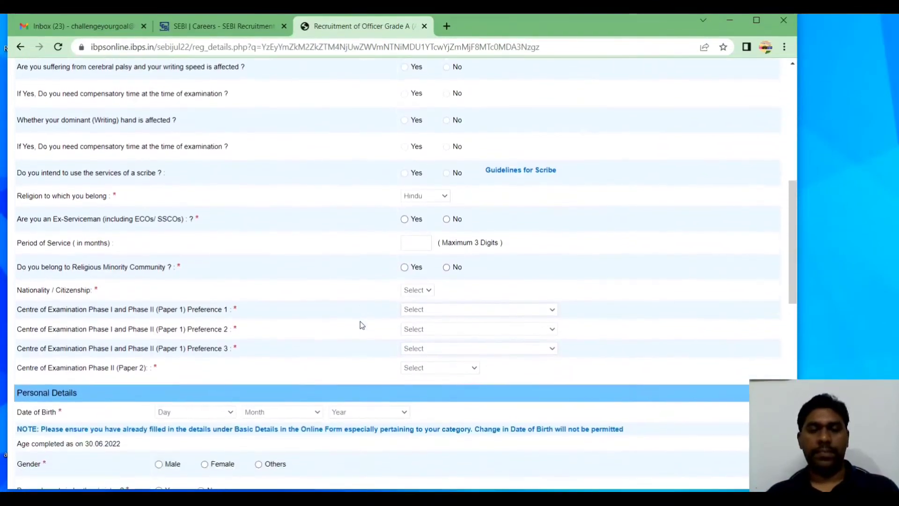
{"action": "scroll", "coordinate": [362, 324], "scroll_direction": "down", "scroll_amount": 1}
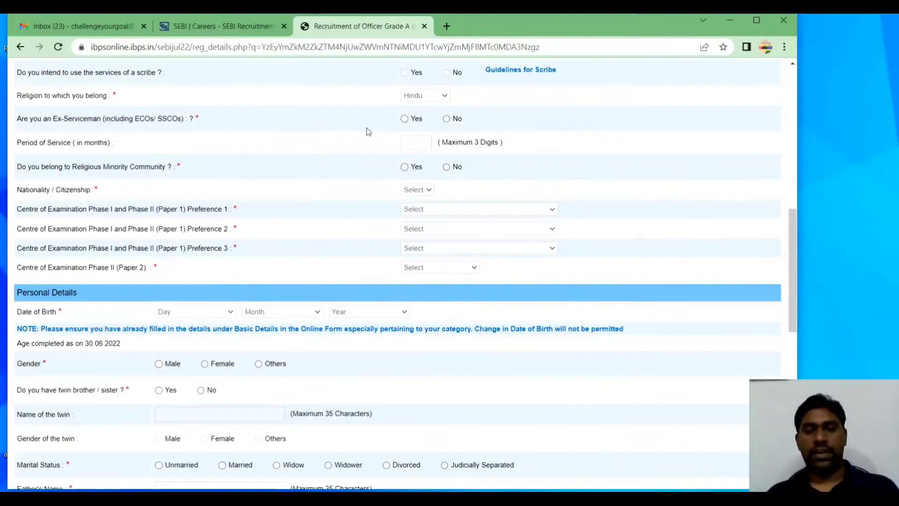
{"action": "left_click", "coordinate": [446, 119]}
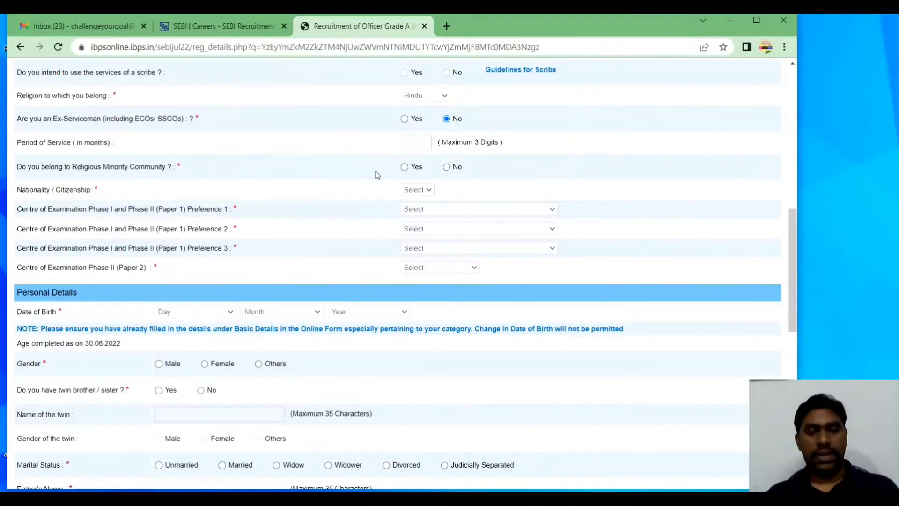
{"action": "left_click", "coordinate": [446, 167]}
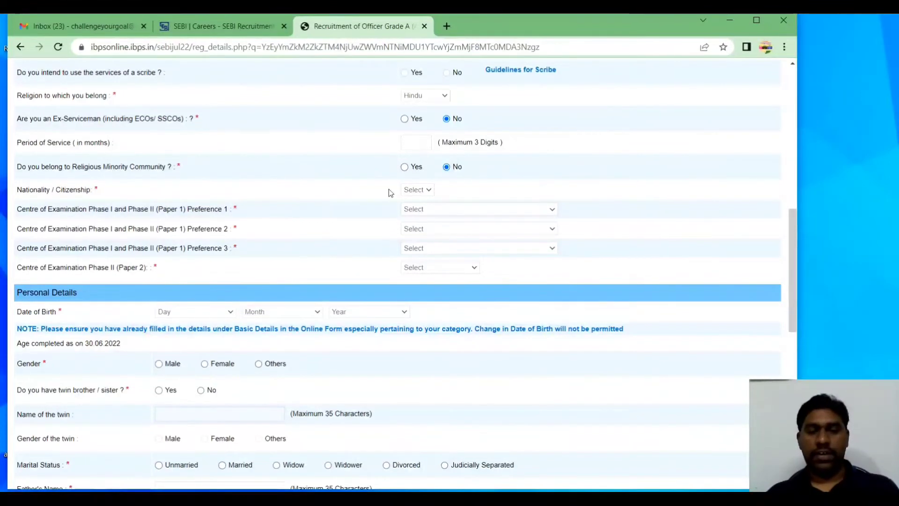
{"action": "scroll", "coordinate": [388, 190], "scroll_direction": "down", "scroll_amount": 1}
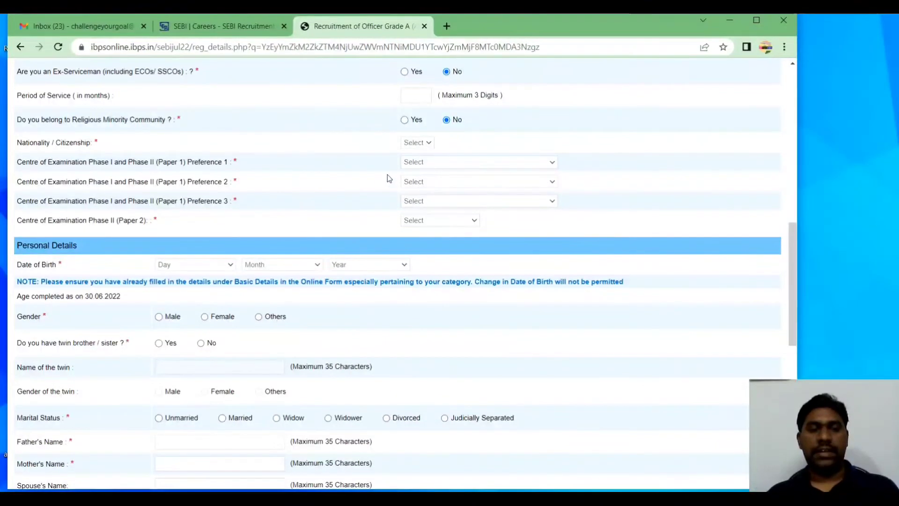
{"action": "left_click", "coordinate": [415, 142]}
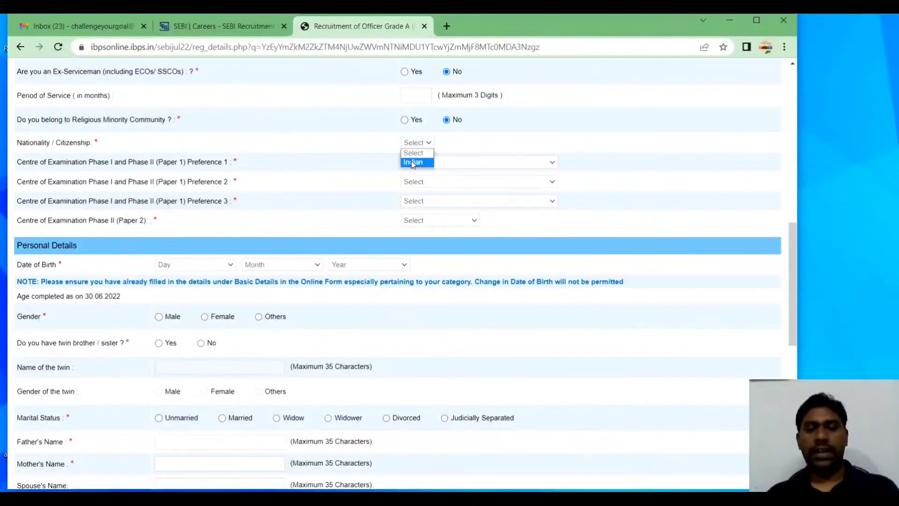
{"action": "left_click", "coordinate": [418, 161]}
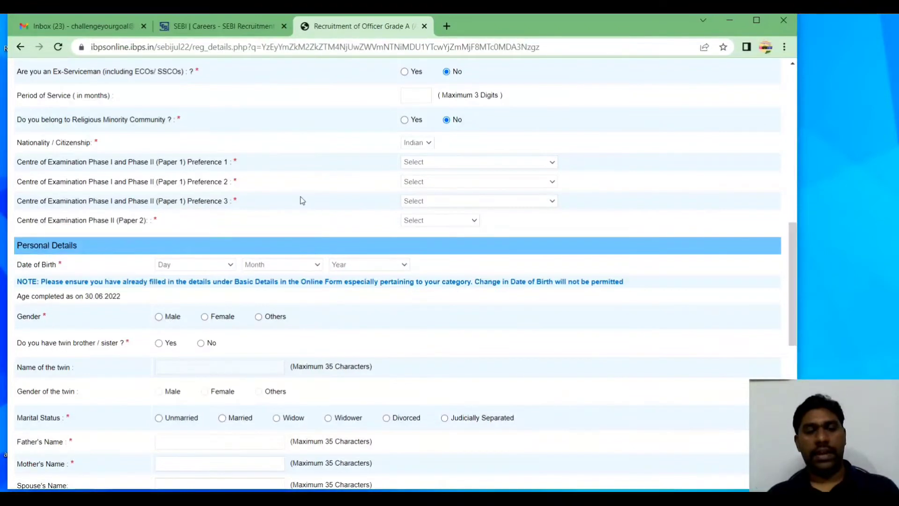
Set exam centre preferences to Vijayawada, Vishakhapatnam and Hyderabad/Rangareddy
{"action": "left_click", "coordinate": [500, 161]}
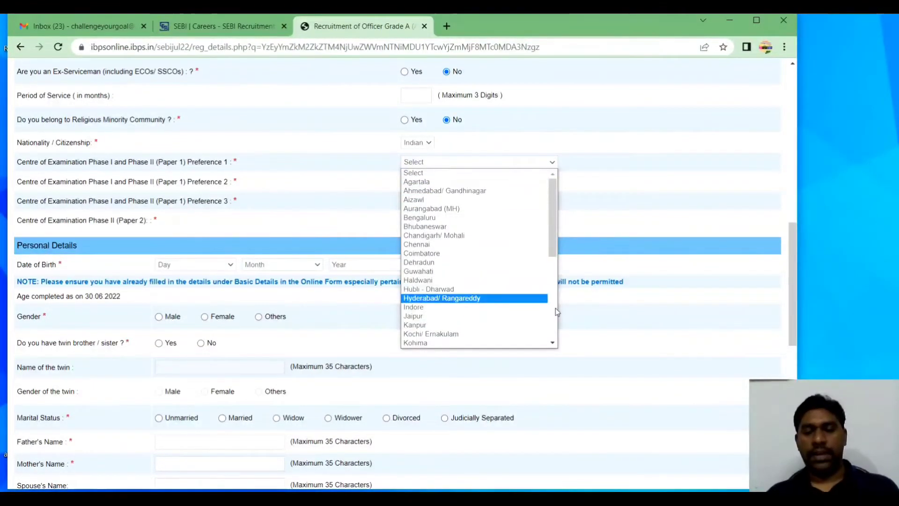
{"action": "scroll", "coordinate": [554, 312], "scroll_direction": "down", "scroll_amount": 1}
{"action": "scroll", "coordinate": [555, 311], "scroll_direction": "down", "scroll_amount": 3}
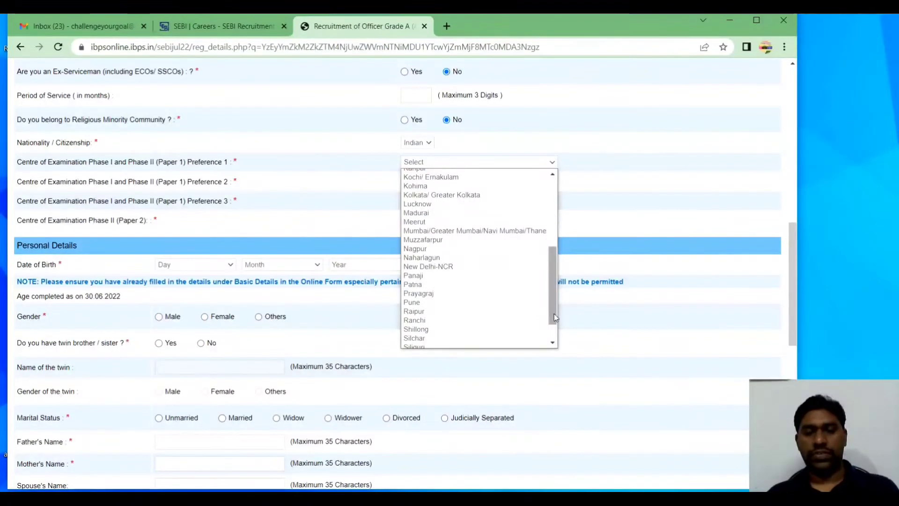
{"action": "scroll", "coordinate": [555, 314], "scroll_direction": "down", "scroll_amount": 1}
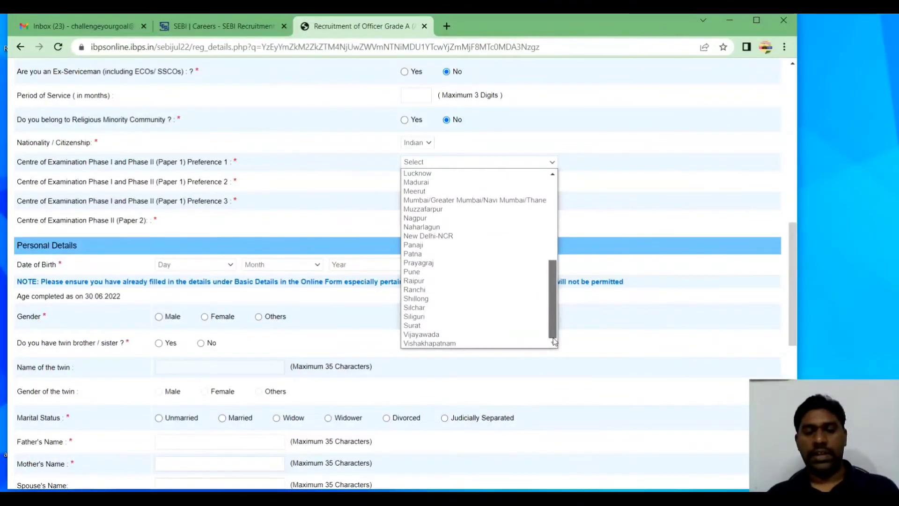
{"action": "left_click", "coordinate": [503, 334]}
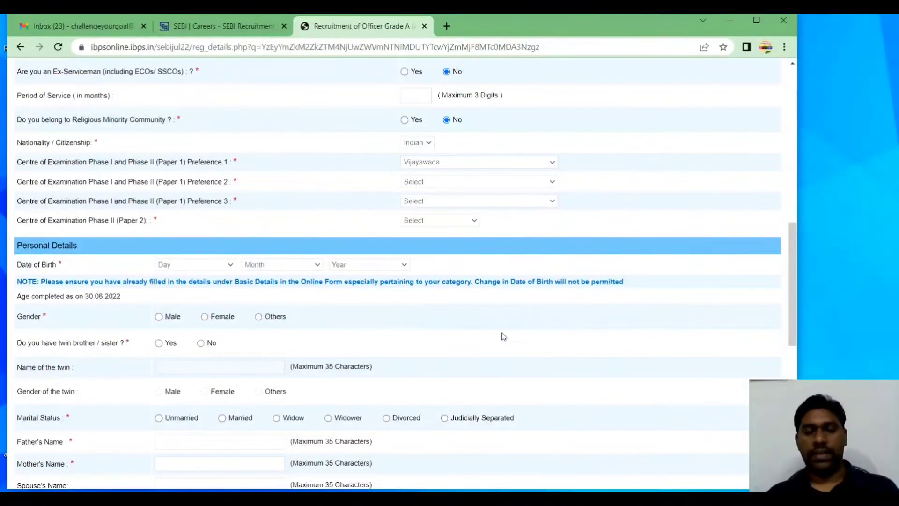
{"action": "left_click", "coordinate": [466, 182]}
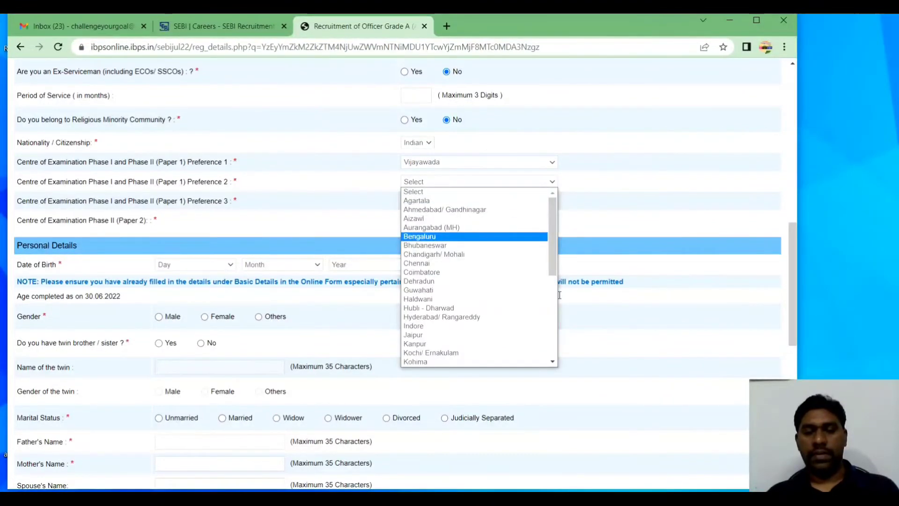
{"action": "scroll", "coordinate": [554, 311], "scroll_direction": "down", "scroll_amount": 1}
{"action": "scroll", "coordinate": [552, 319], "scroll_direction": "down", "scroll_amount": 2}
{"action": "scroll", "coordinate": [553, 351], "scroll_direction": "down", "scroll_amount": 2}
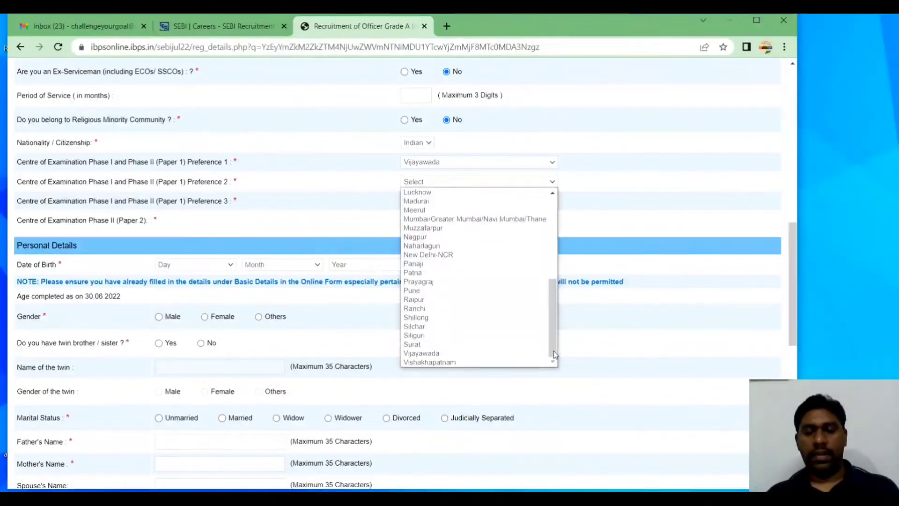
{"action": "left_click", "coordinate": [515, 362]}
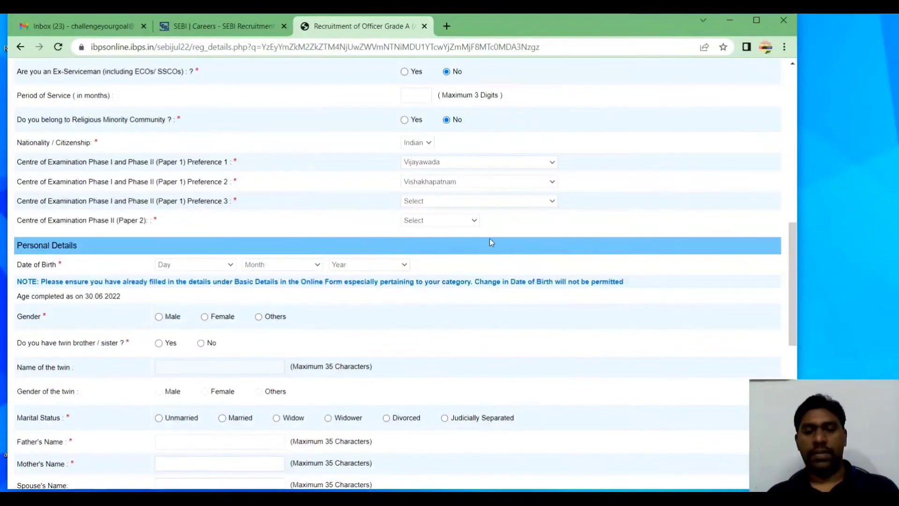
{"action": "left_click", "coordinate": [502, 201]}
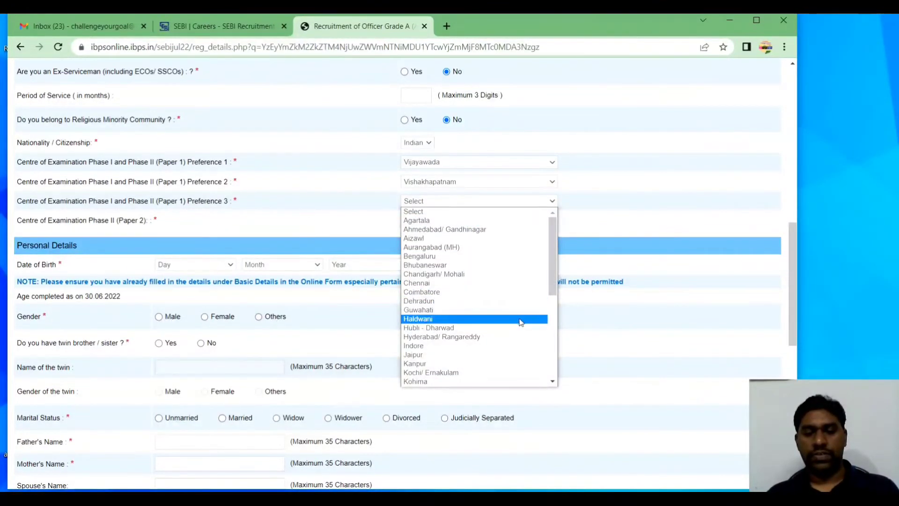
{"action": "left_click", "coordinate": [517, 337]}
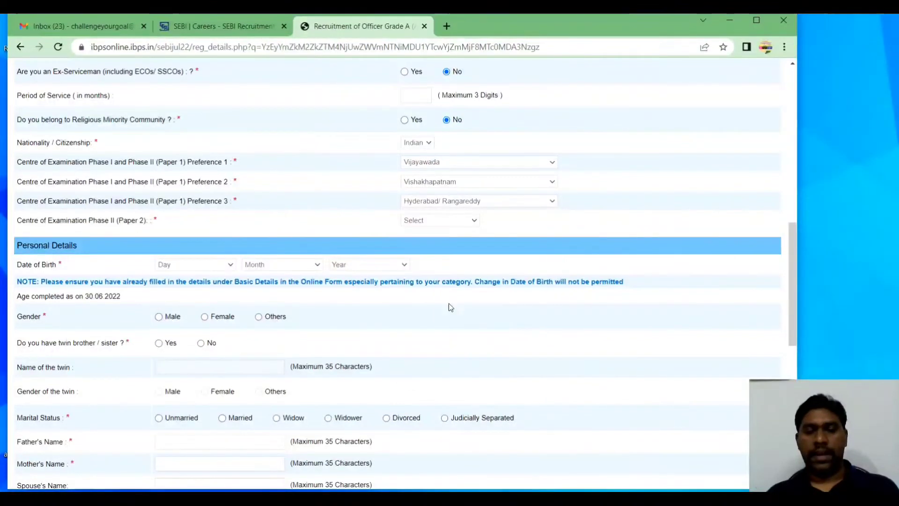
Select Vijayawada as the Phase II (Paper 2) examination centre
{"action": "left_click", "coordinate": [424, 220]}
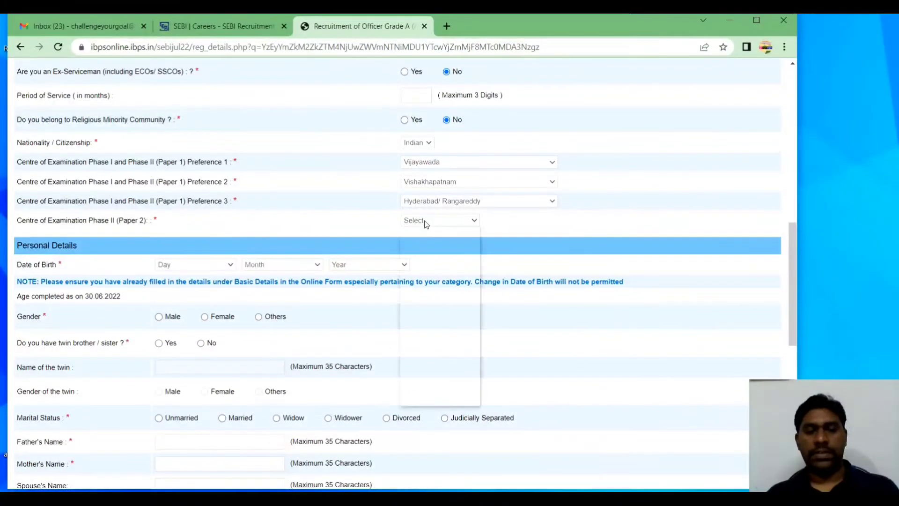
{"action": "scroll", "coordinate": [476, 369], "scroll_direction": "down", "scroll_amount": 4}
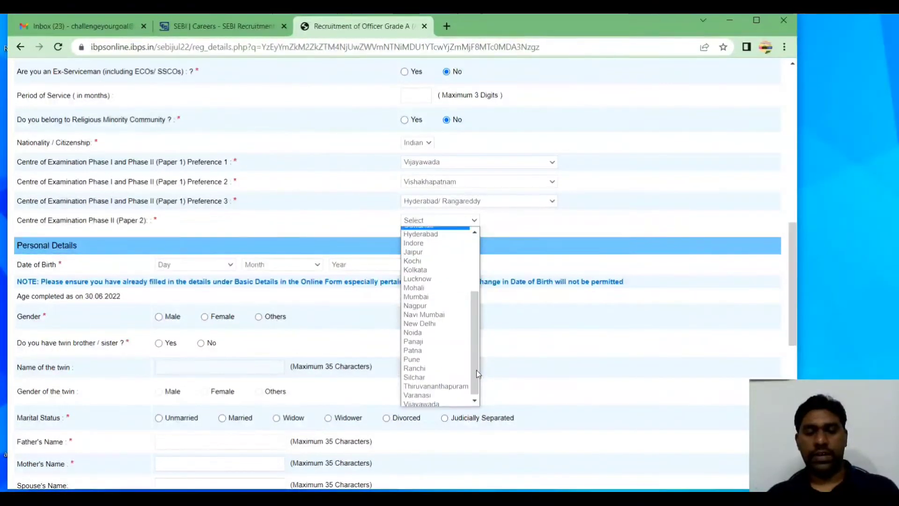
{"action": "left_click", "coordinate": [435, 406]}
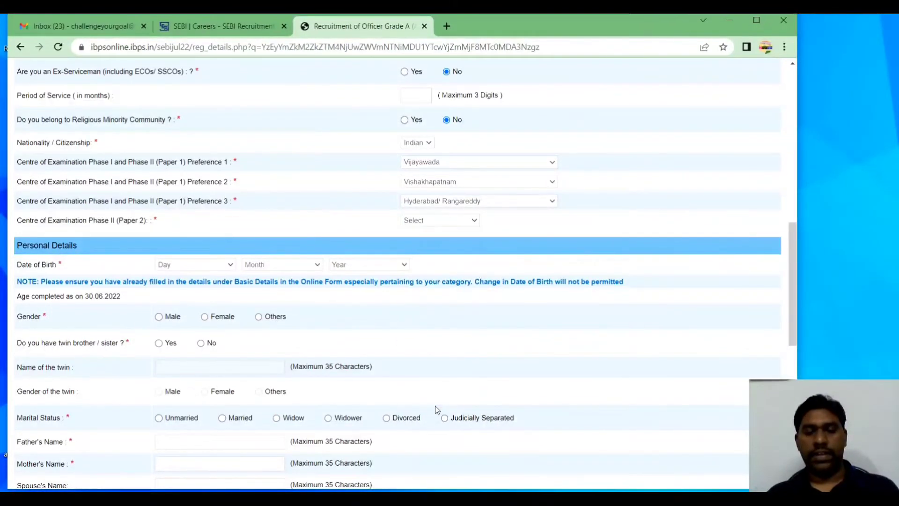
{"action": "left_click", "coordinate": [422, 220]}
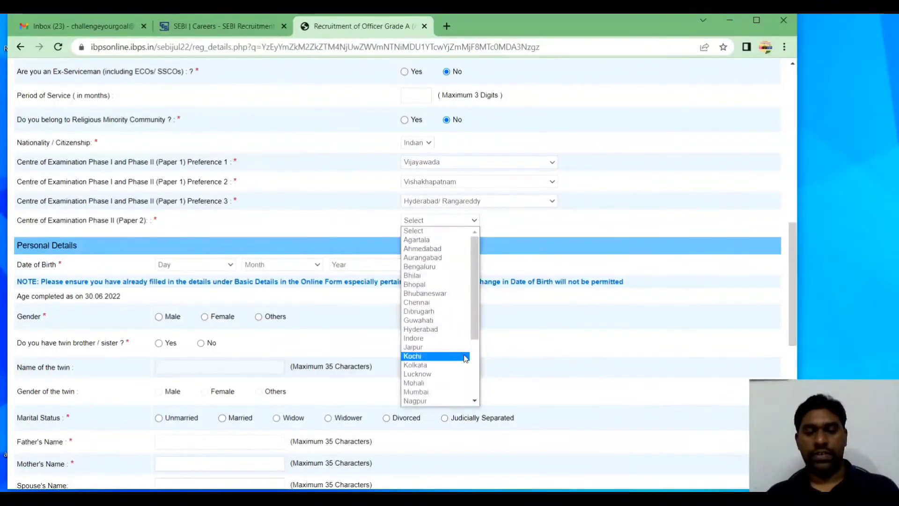
{"action": "scroll", "coordinate": [476, 390], "scroll_direction": "down", "scroll_amount": 4}
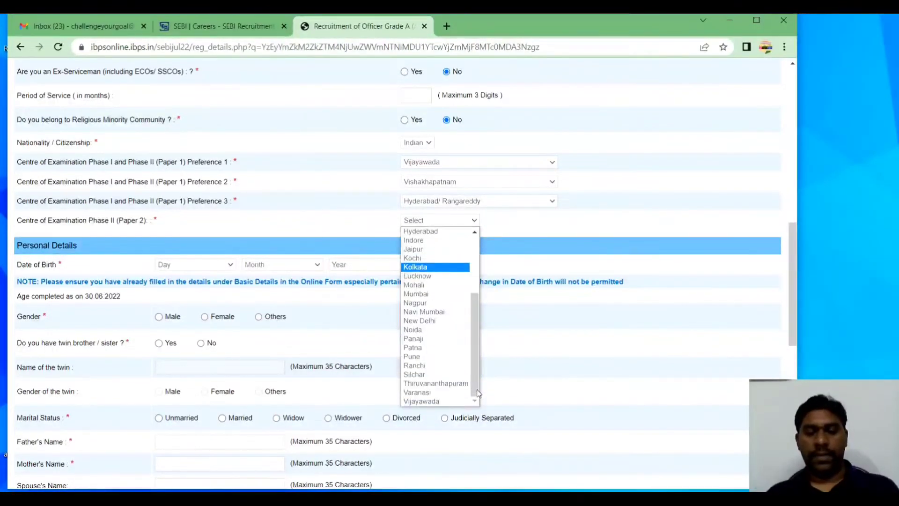
{"action": "left_click", "coordinate": [438, 399]}
{"action": "scroll", "coordinate": [315, 223], "scroll_direction": "down", "scroll_amount": 3}
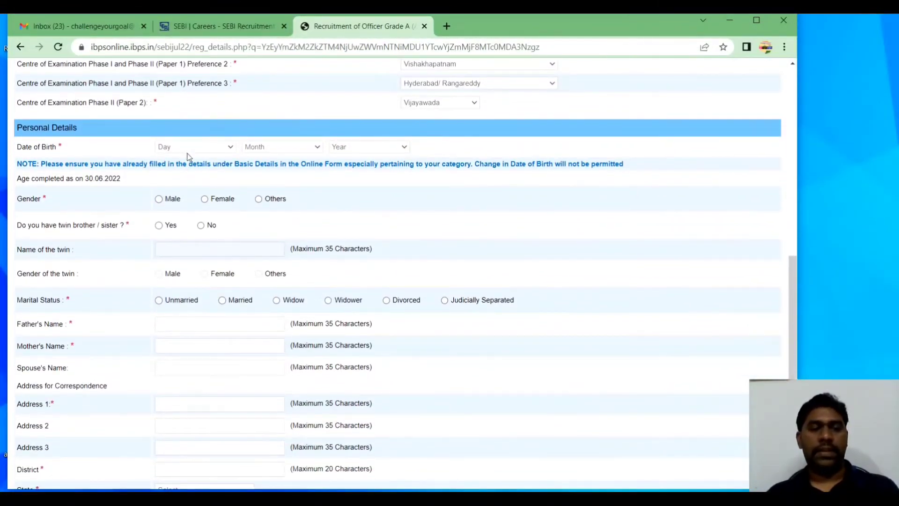
Set the date of birth to 01 January 2000
{"action": "left_click", "coordinate": [194, 148]}
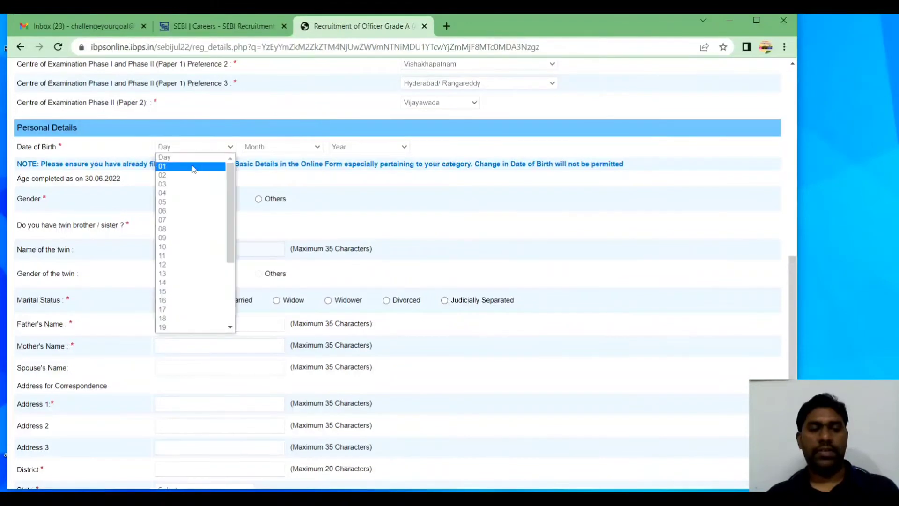
{"action": "left_click", "coordinate": [192, 168]}
{"action": "left_click", "coordinate": [270, 148]}
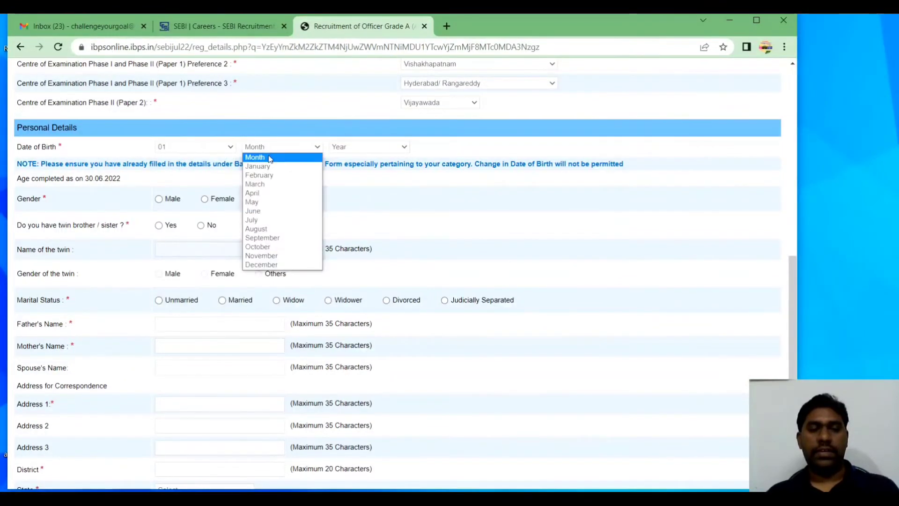
{"action": "left_click", "coordinate": [269, 165]}
{"action": "left_click", "coordinate": [344, 149]}
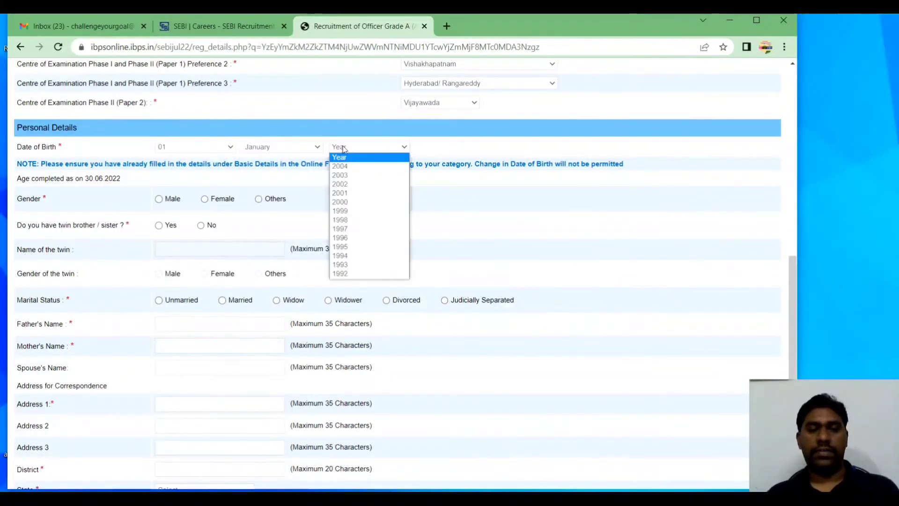
{"action": "left_click", "coordinate": [353, 202]}
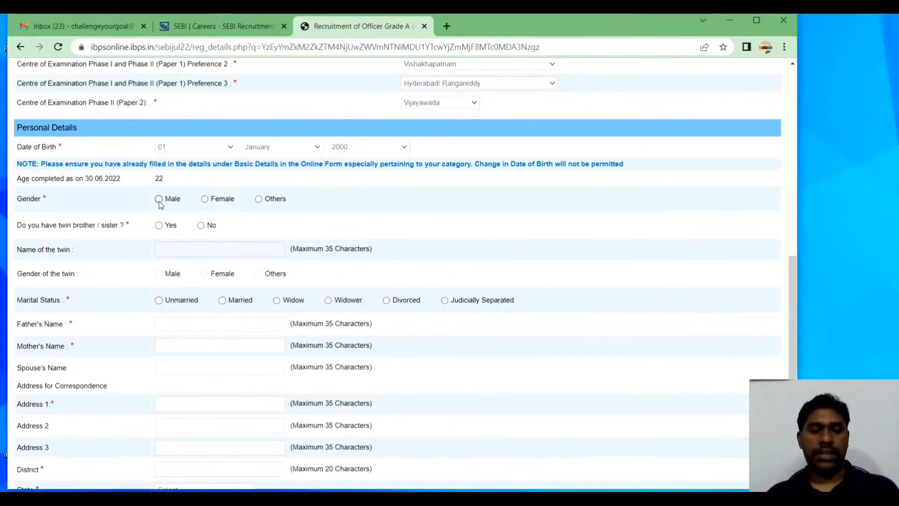
Mark gender as Male, twin as No, and marital status as Unmarried
{"action": "left_click", "coordinate": [160, 200]}
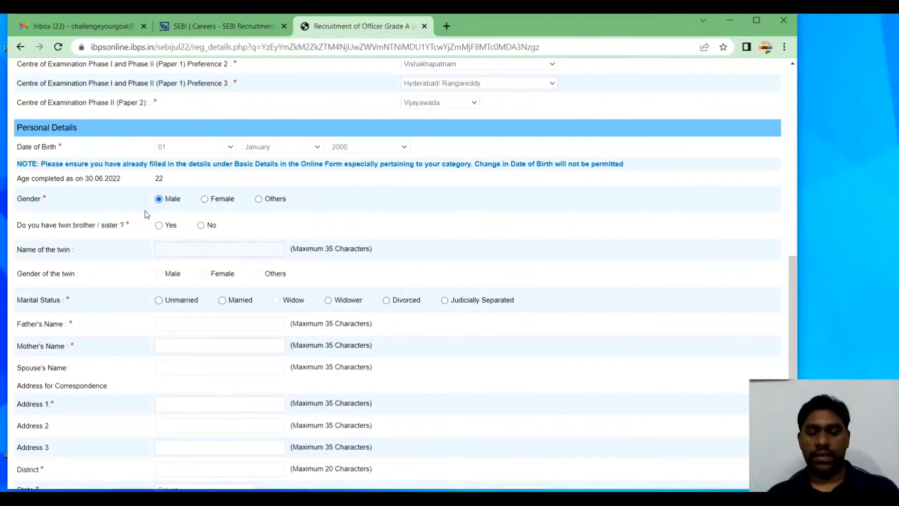
{"action": "scroll", "coordinate": [146, 214], "scroll_direction": "down", "scroll_amount": 3}
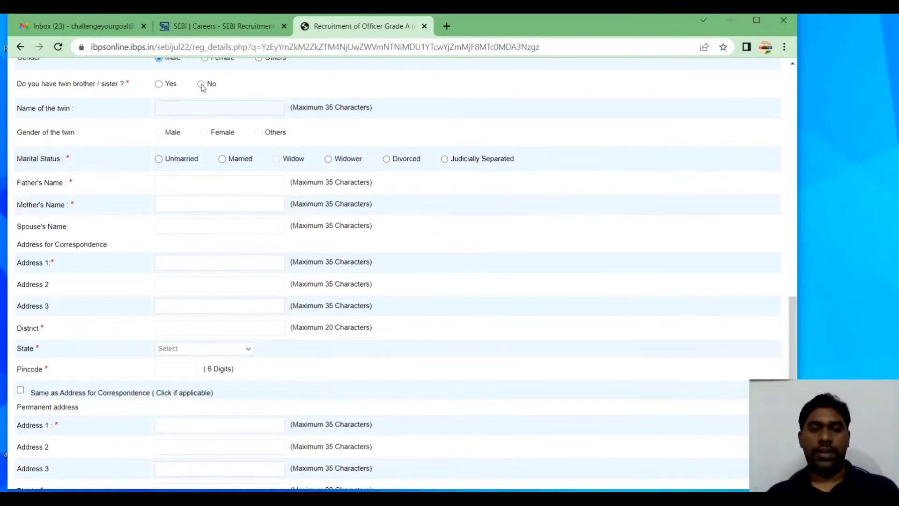
{"action": "left_click", "coordinate": [201, 84]}
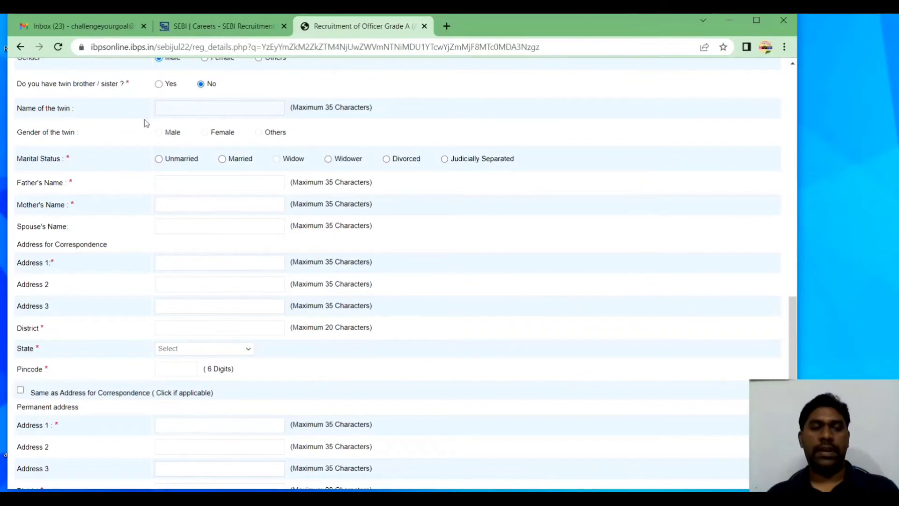
{"action": "scroll", "coordinate": [145, 122], "scroll_direction": "down", "scroll_amount": 1}
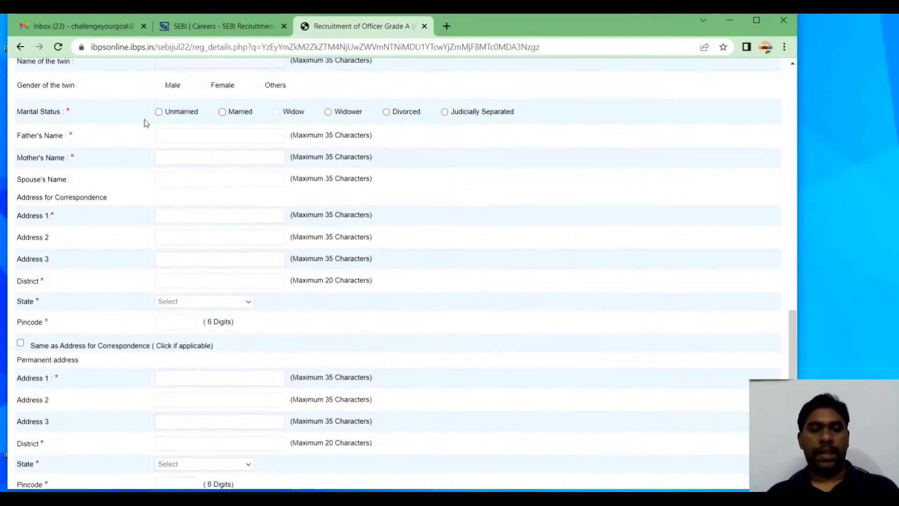
{"action": "left_click", "coordinate": [158, 112]}
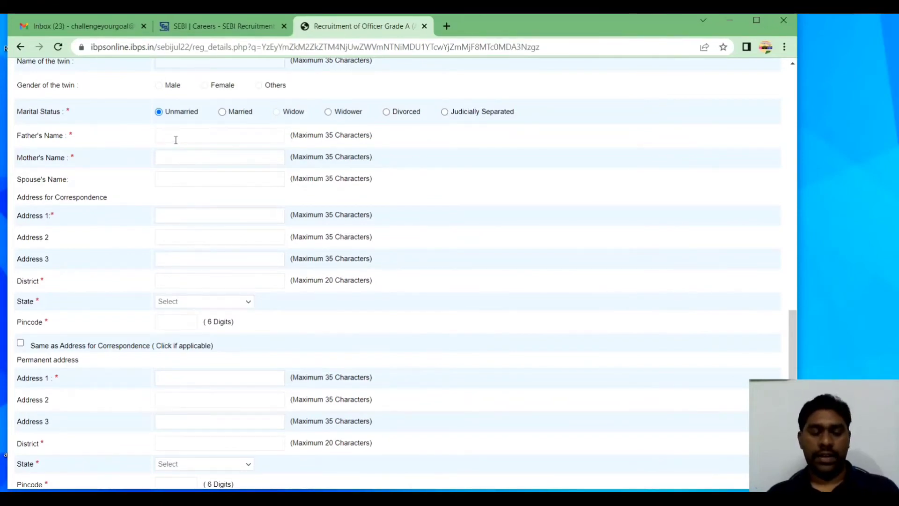
Enter the father's name and the mother's name in the Basic Details form
{"action": "type", "text": "cha"}
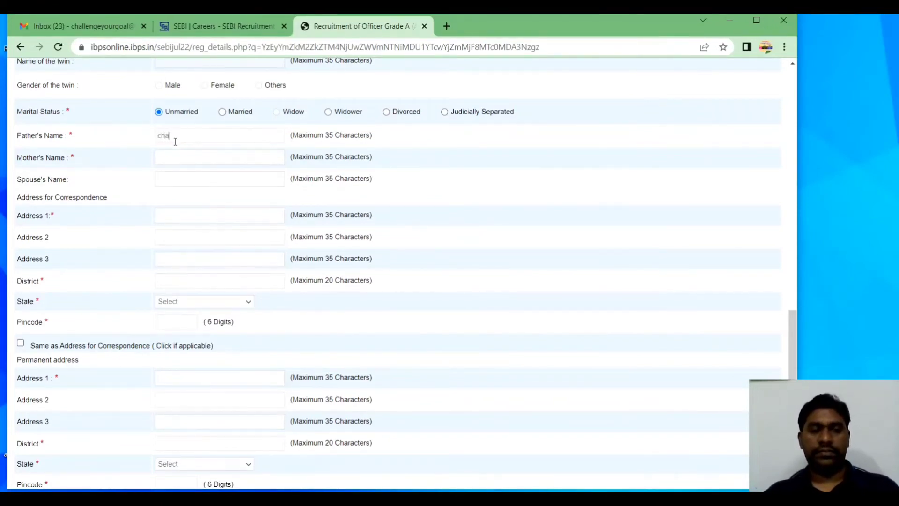
{"action": "type", "text": "llengecoach"}
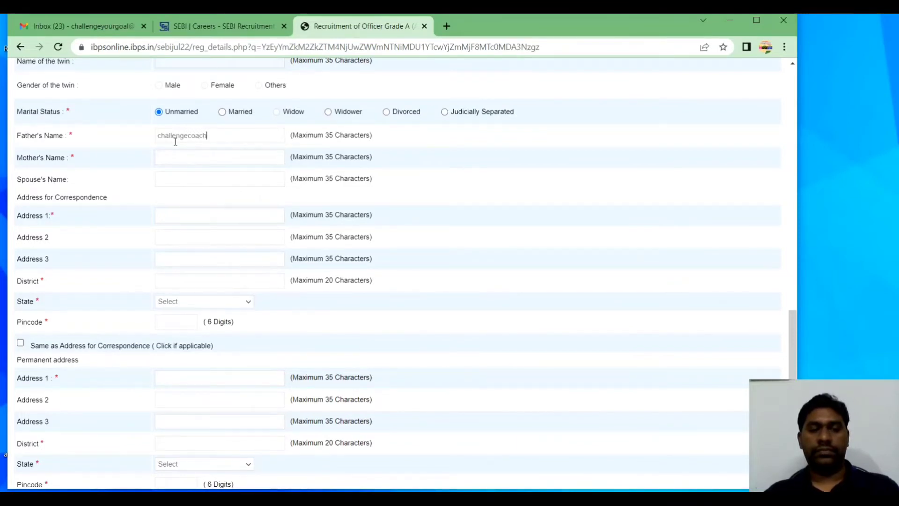
{"action": "type", "text": "ing"}
{"action": "key", "text": "Tab"}
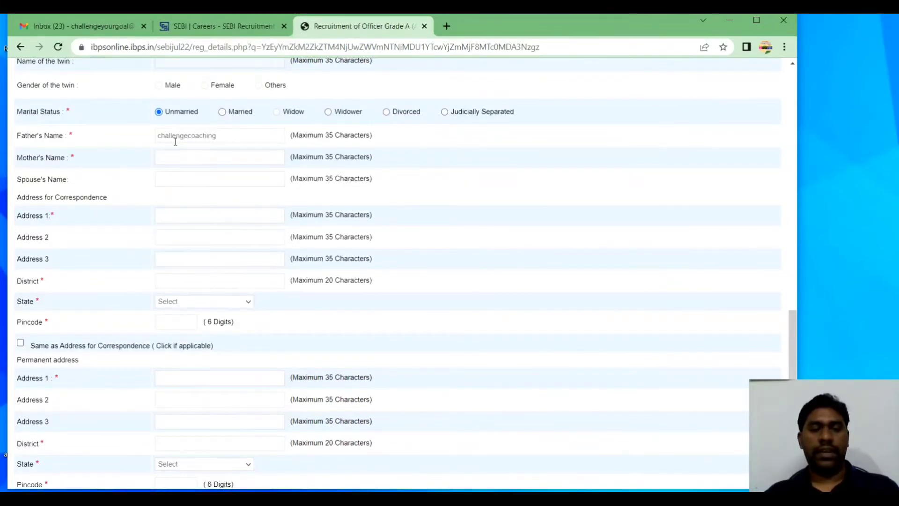
{"action": "type", "text": "challe"}
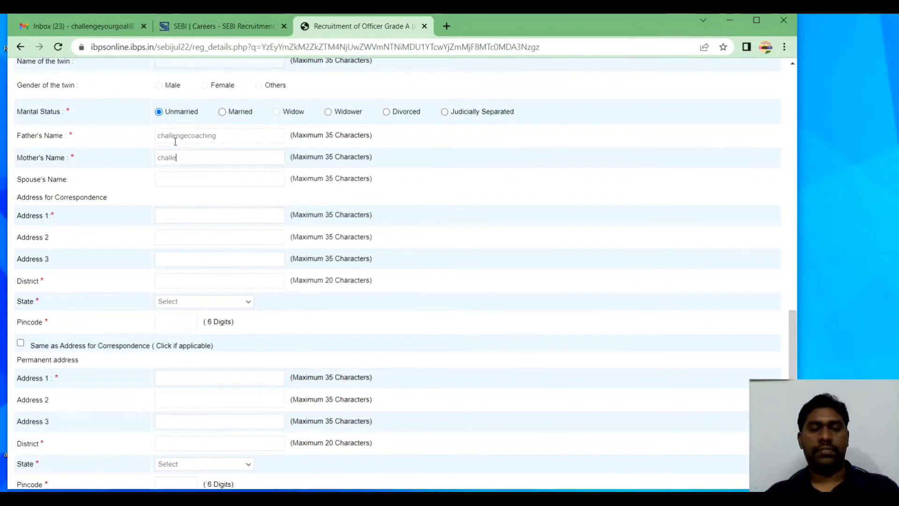
{"action": "type", "text": "ngecoa"}
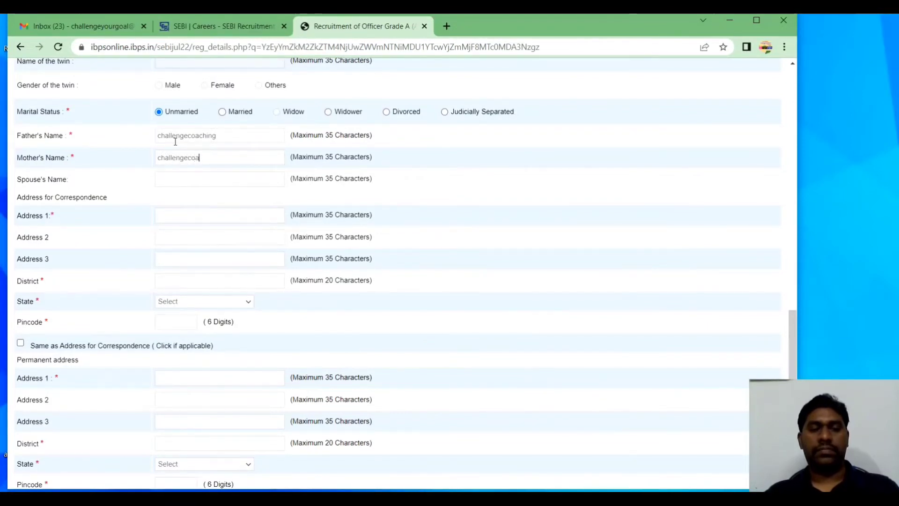
{"action": "type", "text": "chin"}
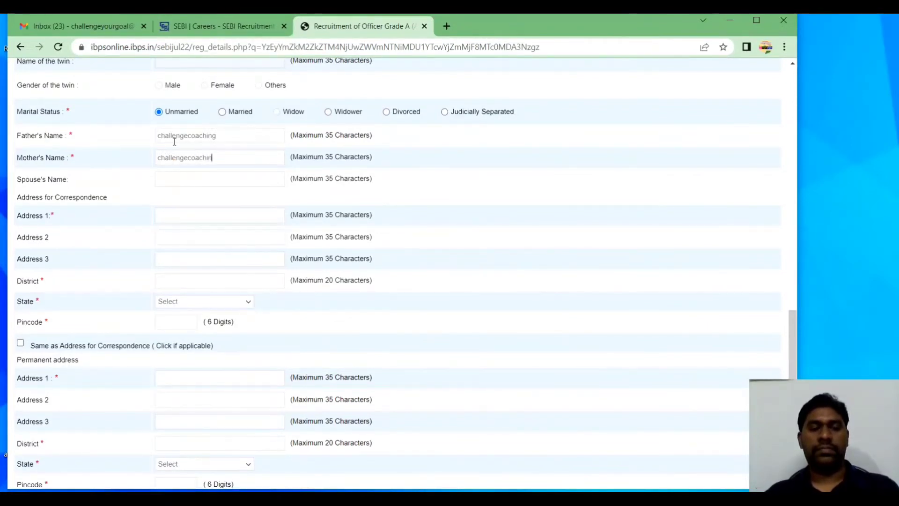
{"action": "type", "text": "gtanuku"}
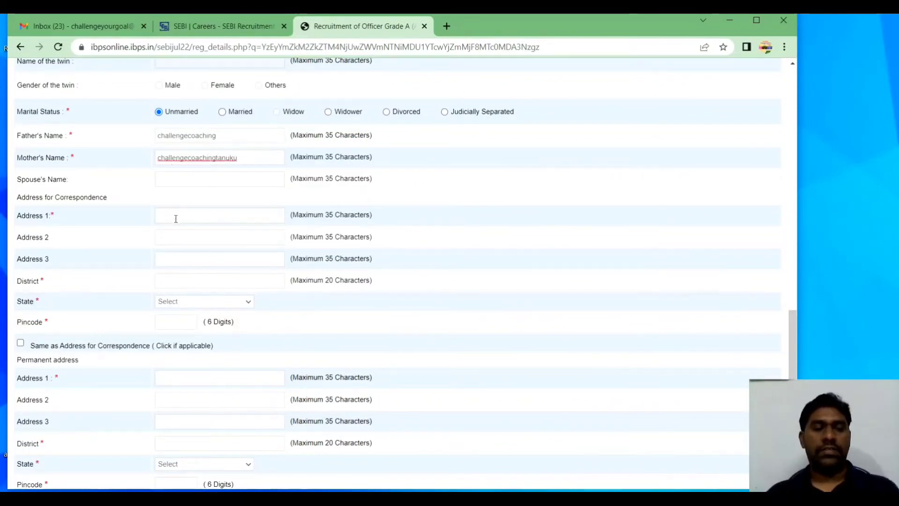
{"action": "left_click", "coordinate": [175, 219]}
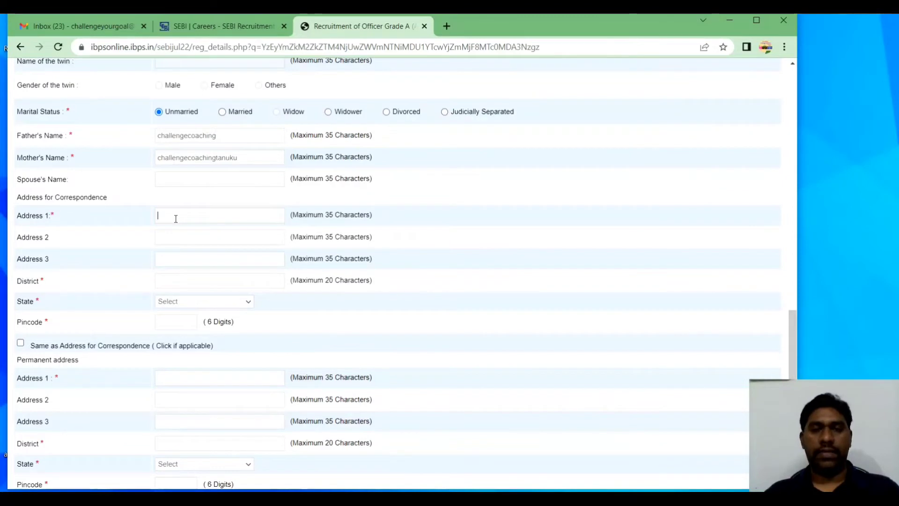
Fill in the three correspondence address lines and the district
{"action": "type", "text": "d no 123"}
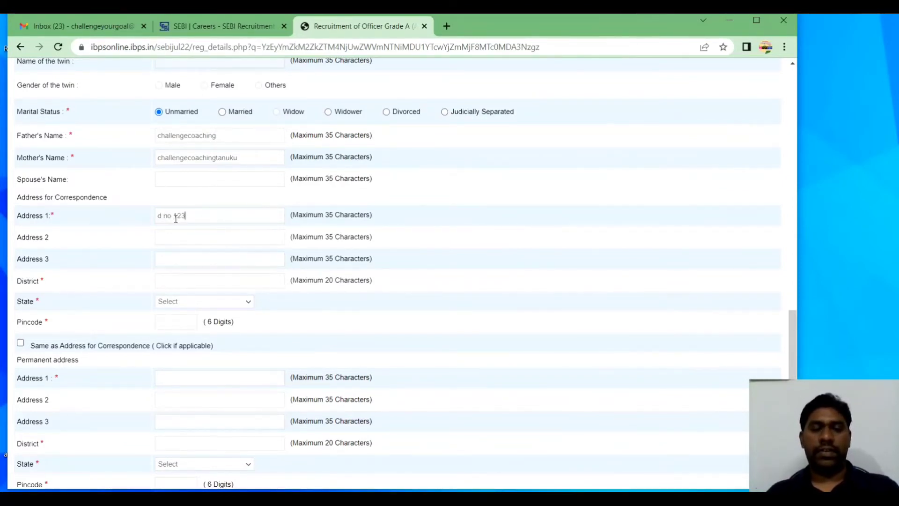
{"action": "key", "text": "Tab"}
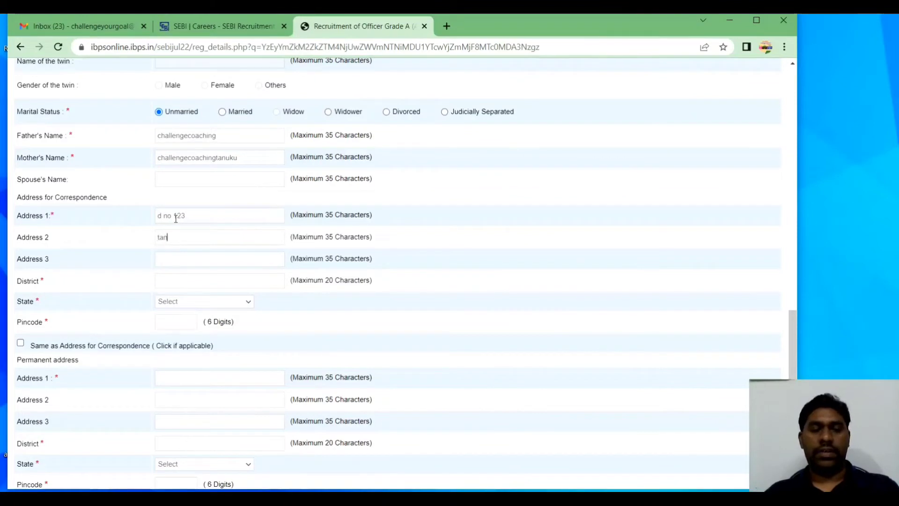
{"action": "type", "text": "tanuku"}
{"action": "key", "text": "Tab"}
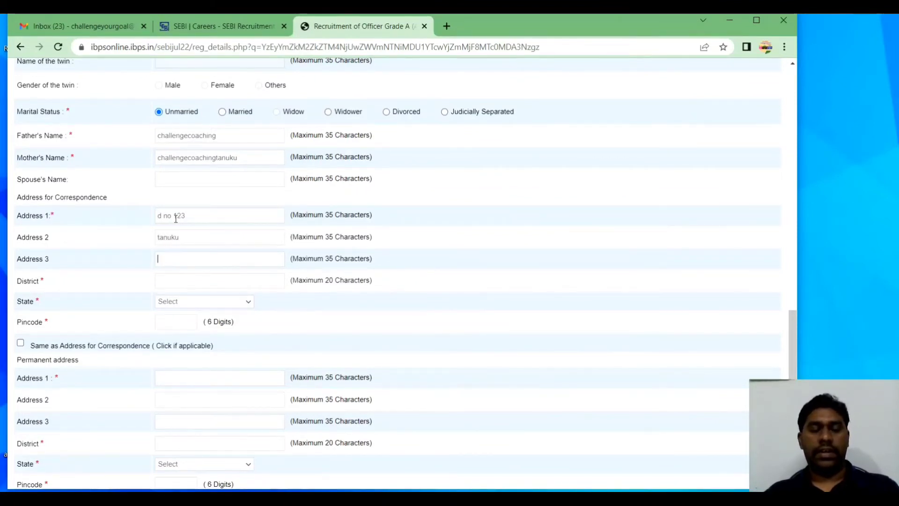
{"action": "type", "text": "tanuku man"}
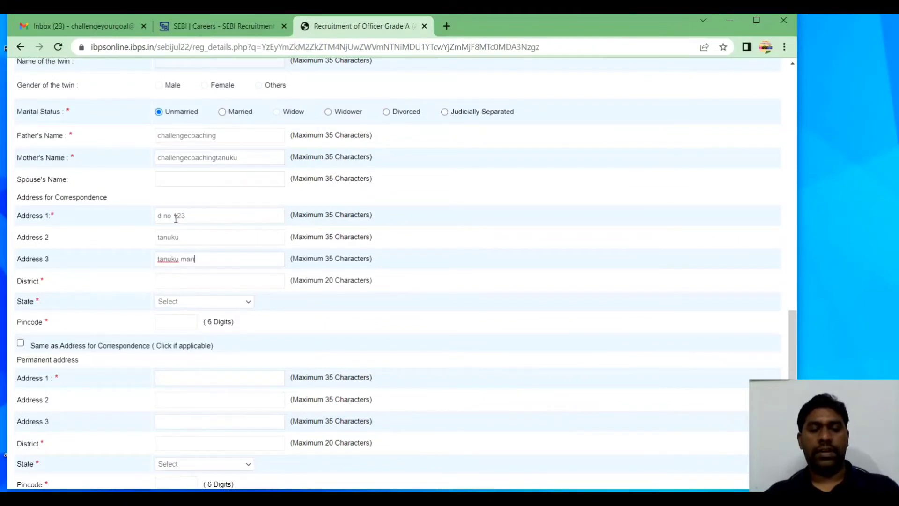
{"action": "type", "text": "dal"}
{"action": "key", "text": "Tab"}
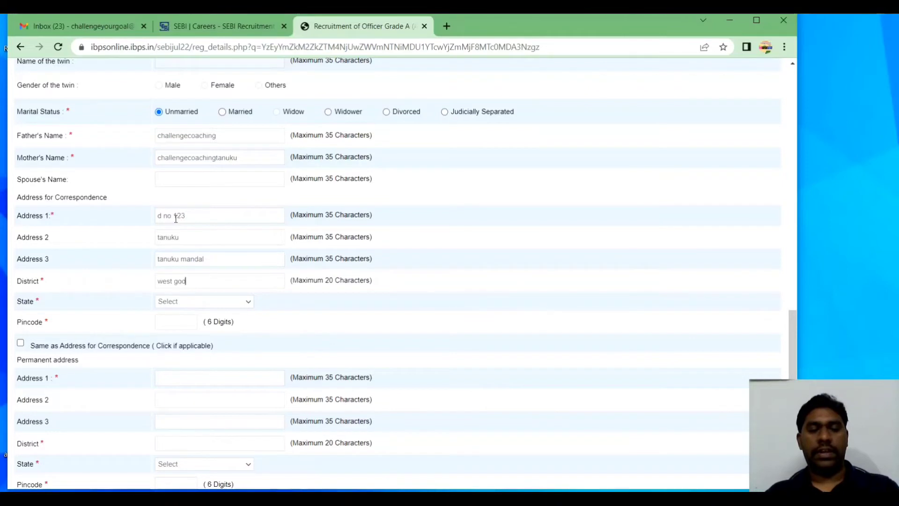
{"action": "type", "text": "west godava"}
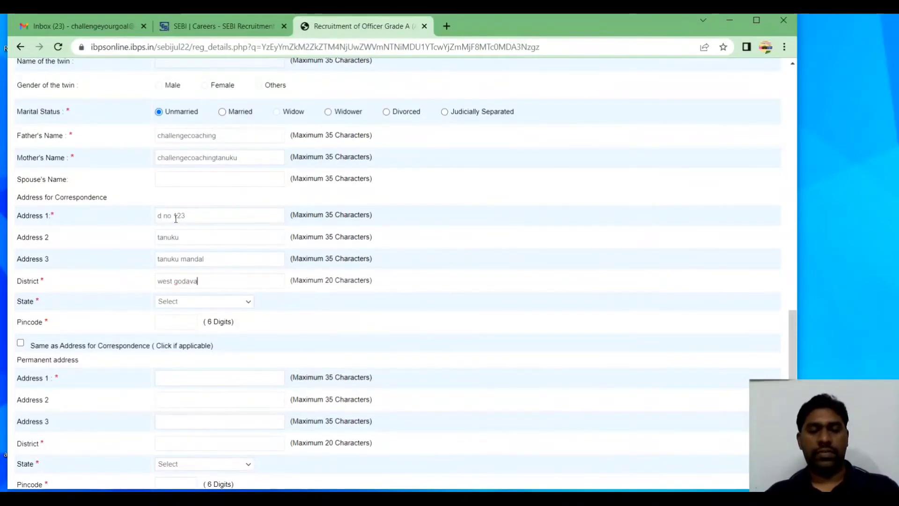
{"action": "type", "text": "ri"}
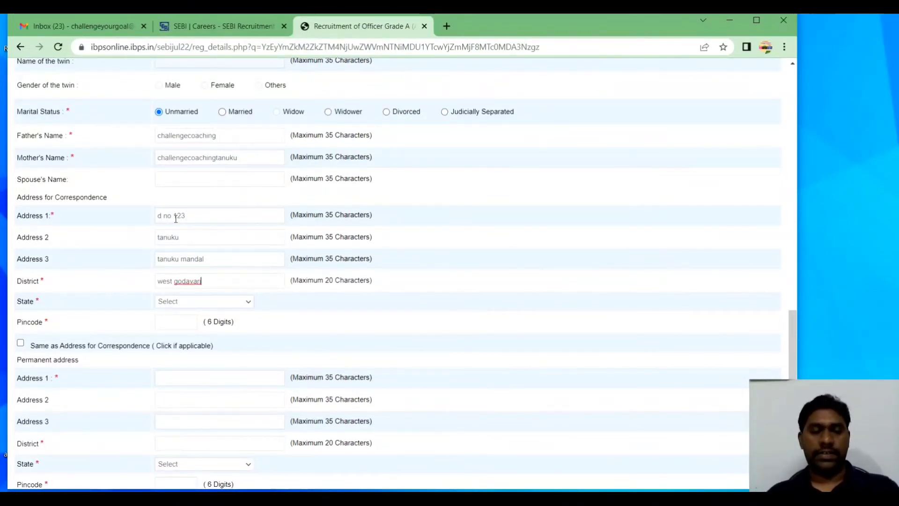
Choose Andhra Pradesh as the state and enter the correspondence pincode
{"action": "left_click", "coordinate": [172, 303]}
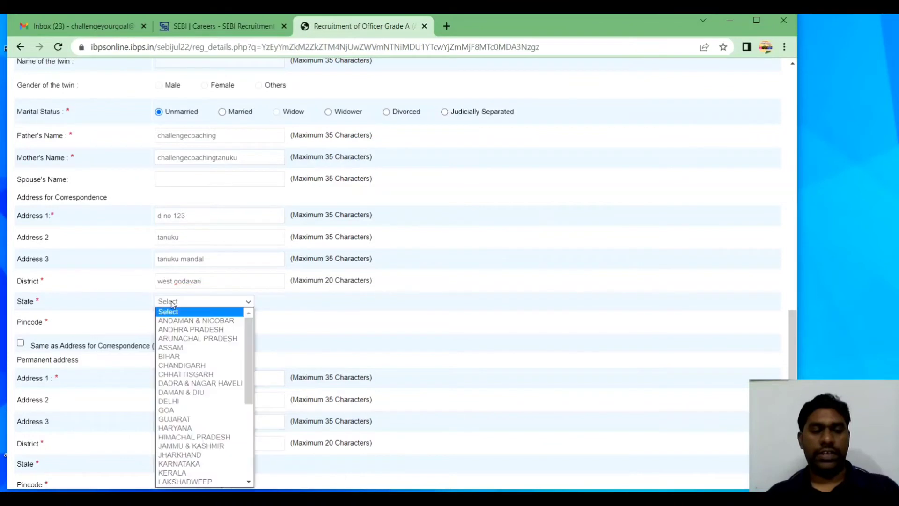
{"action": "left_click", "coordinate": [188, 329]}
{"action": "left_click", "coordinate": [171, 321]}
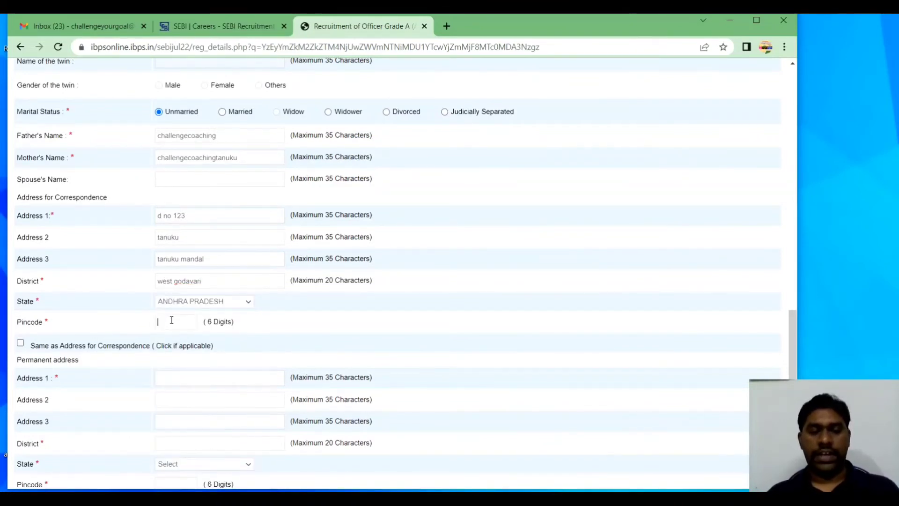
{"action": "type", "text": "534101"}
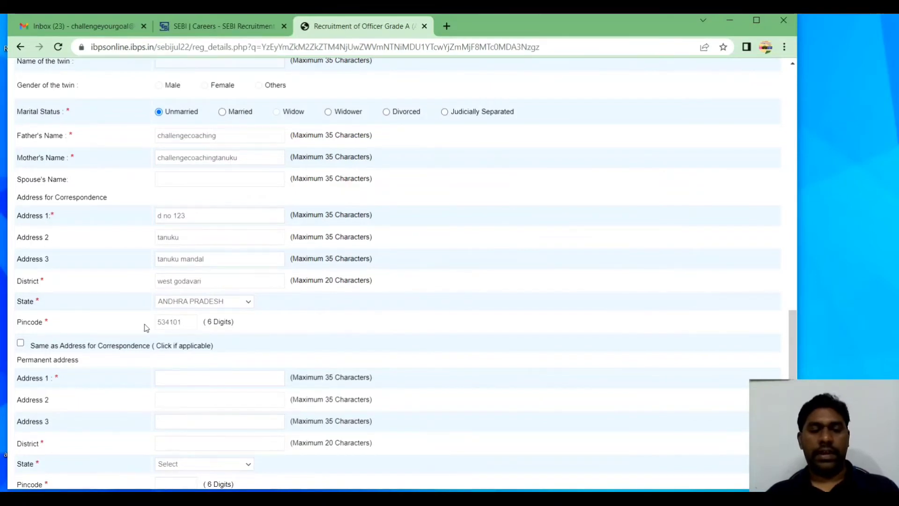
{"action": "scroll", "coordinate": [146, 328], "scroll_direction": "down", "scroll_amount": 3}
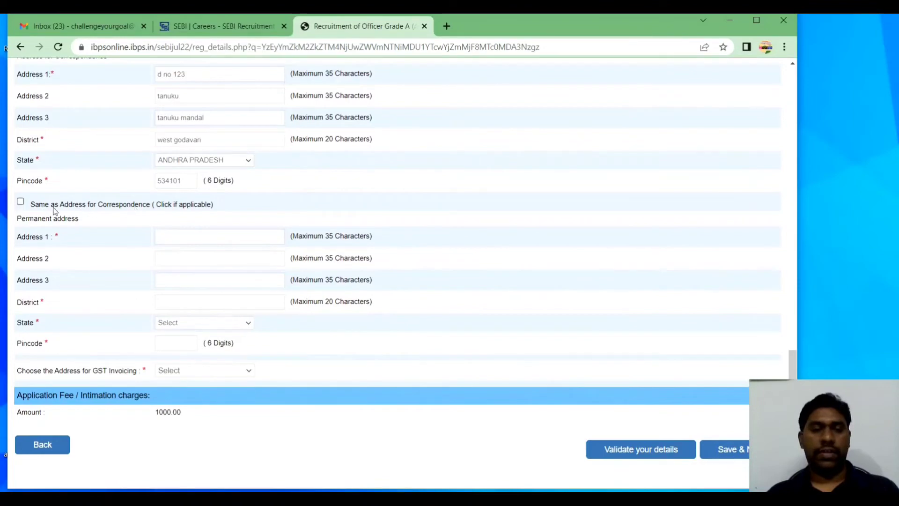
Copy the correspondence address to the permanent address and use Communication Address for GST invoicing
{"action": "left_click", "coordinate": [25, 202]}
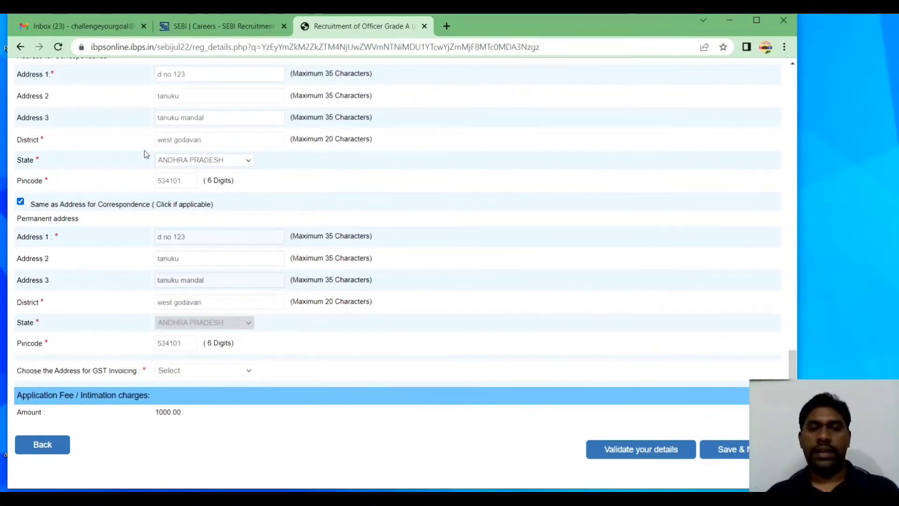
{"action": "scroll", "coordinate": [131, 324], "scroll_direction": "down", "scroll_amount": 1}
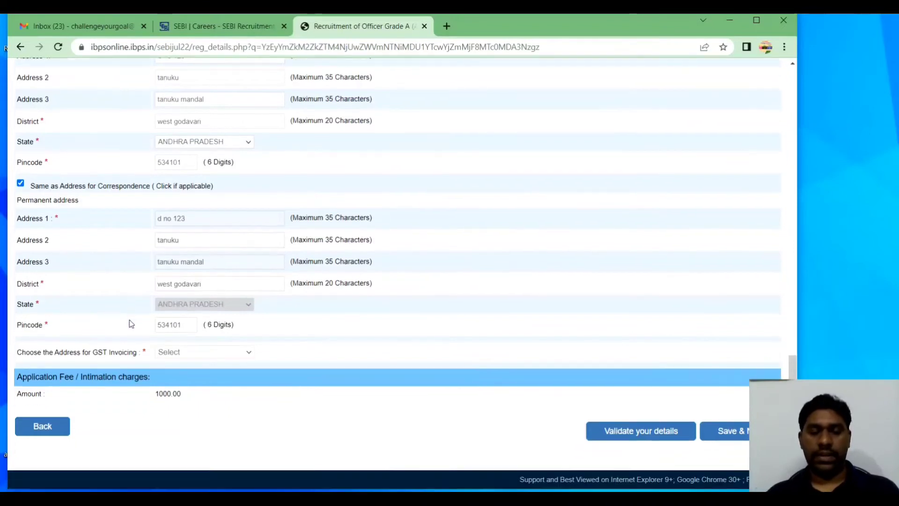
{"action": "left_click", "coordinate": [170, 354]}
{"action": "left_click", "coordinate": [175, 373]}
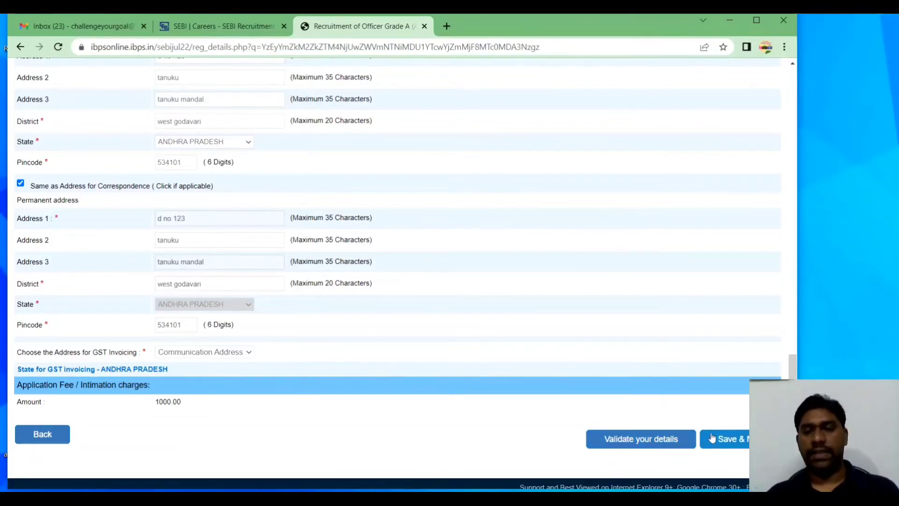
Validate the registration details, acknowledge the success message, and save to continue
{"action": "left_click", "coordinate": [658, 440]}
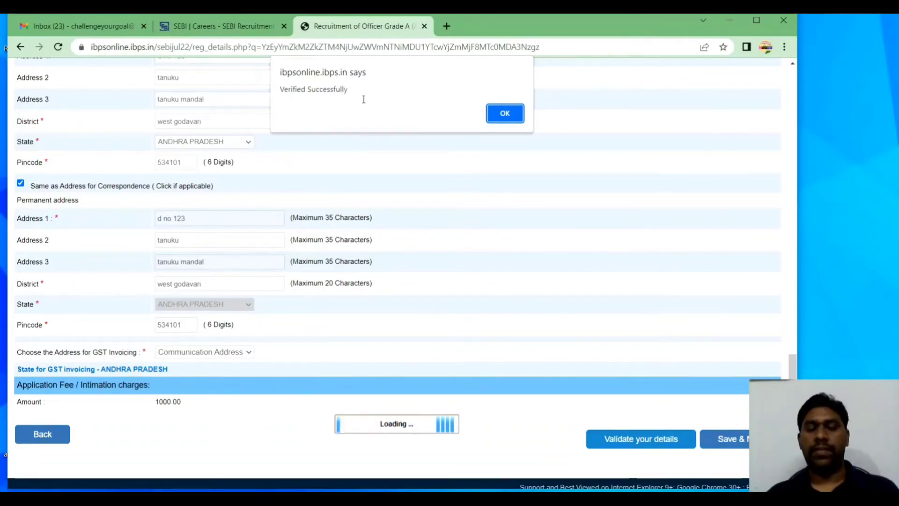
{"action": "left_click", "coordinate": [505, 113]}
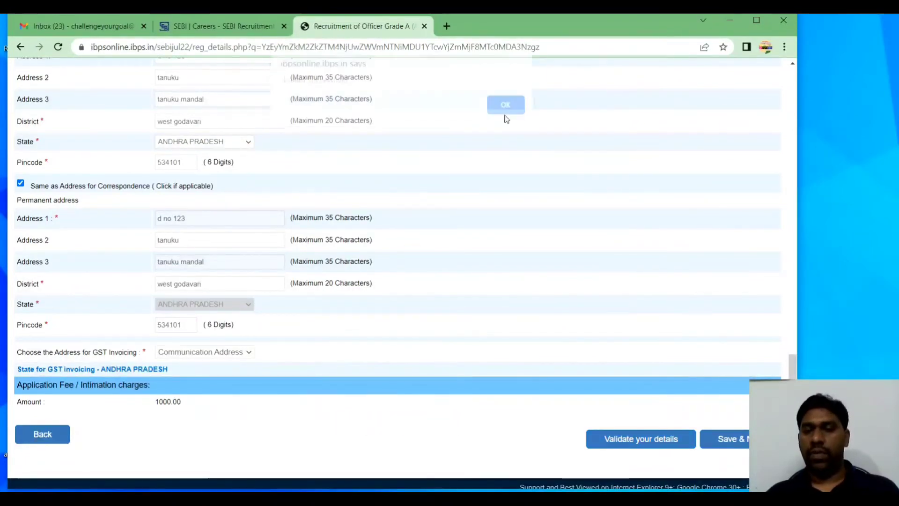
{"action": "left_click", "coordinate": [734, 439]}
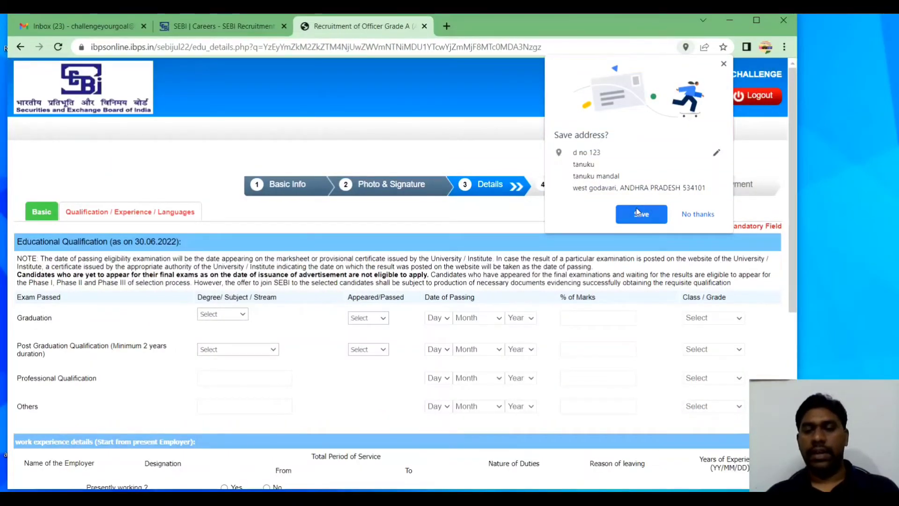
Decline Chrome's save-address prompt and set Graduation to Science, Passed
{"action": "left_click", "coordinate": [683, 214]}
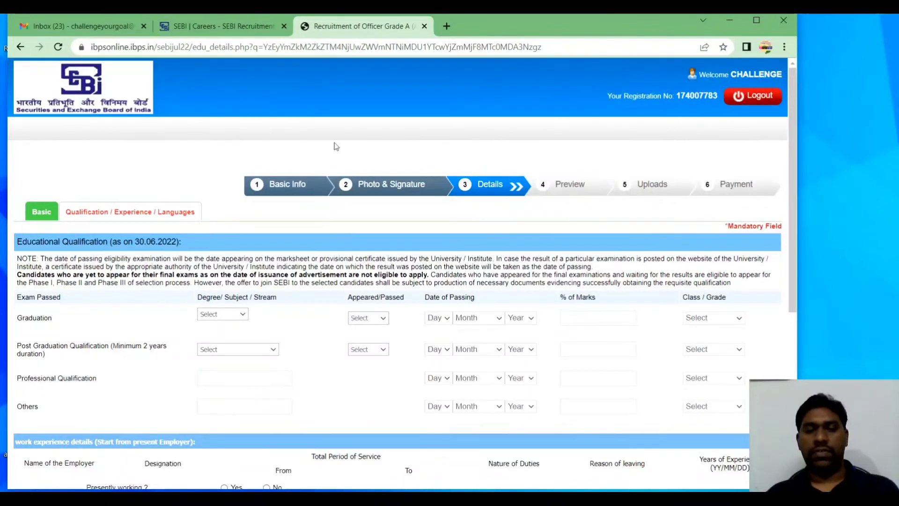
{"action": "scroll", "coordinate": [168, 189], "scroll_direction": "down", "scroll_amount": 3}
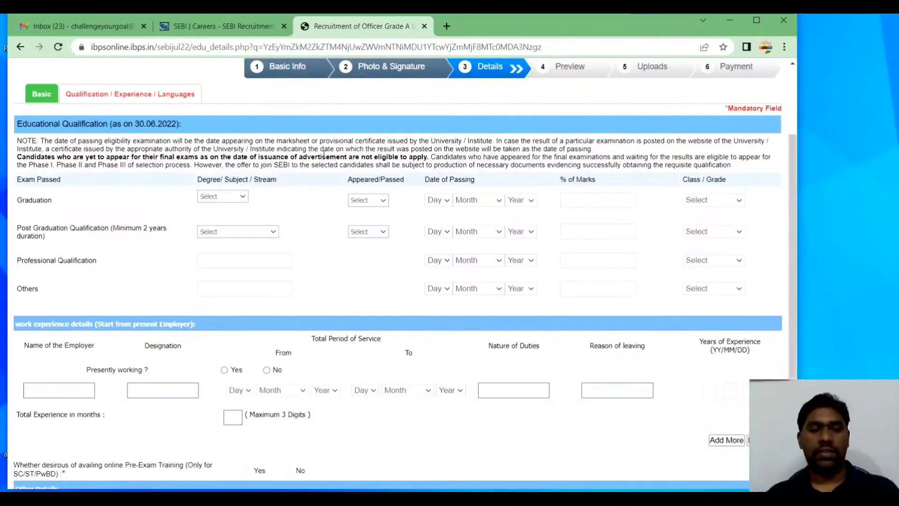
{"action": "left_click", "coordinate": [239, 198]}
{"action": "left_click", "coordinate": [218, 229]}
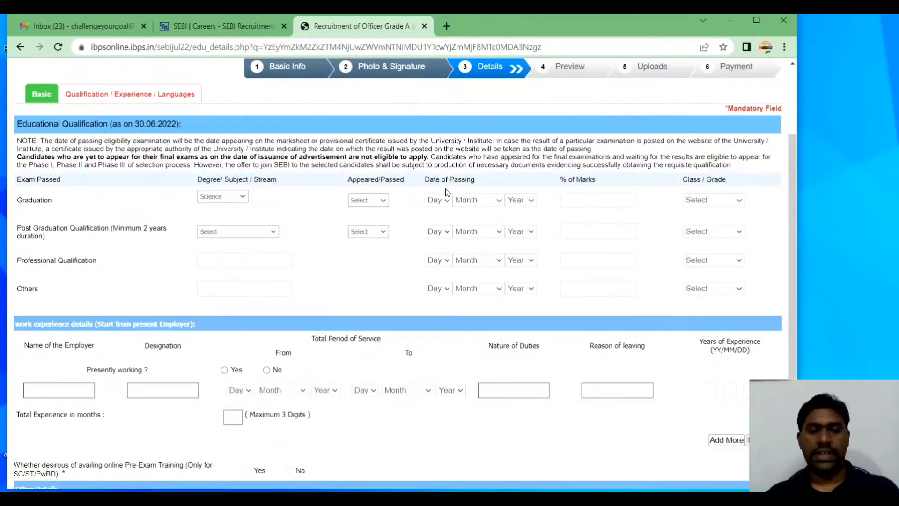
{"action": "left_click", "coordinate": [362, 201]}
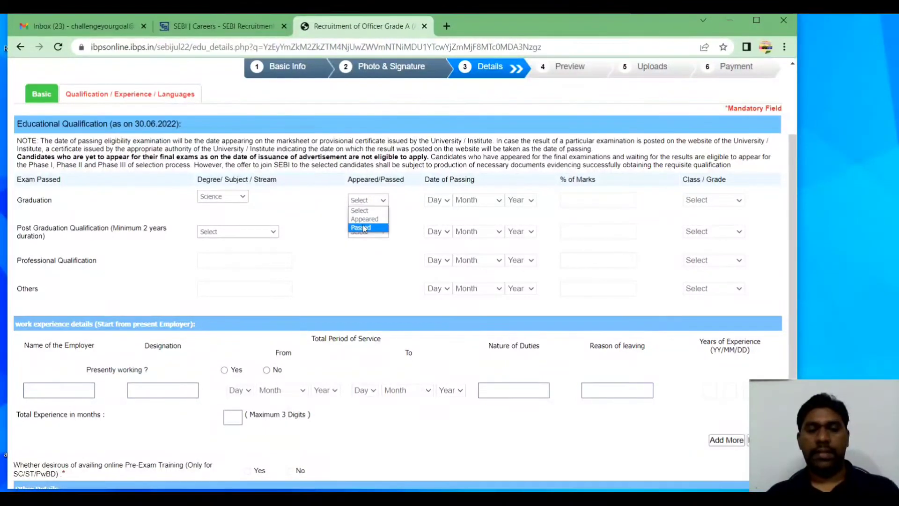
{"action": "left_click", "coordinate": [362, 227]}
Set the Graduation passing date to 10 March 2018
{"action": "left_click", "coordinate": [444, 200]}
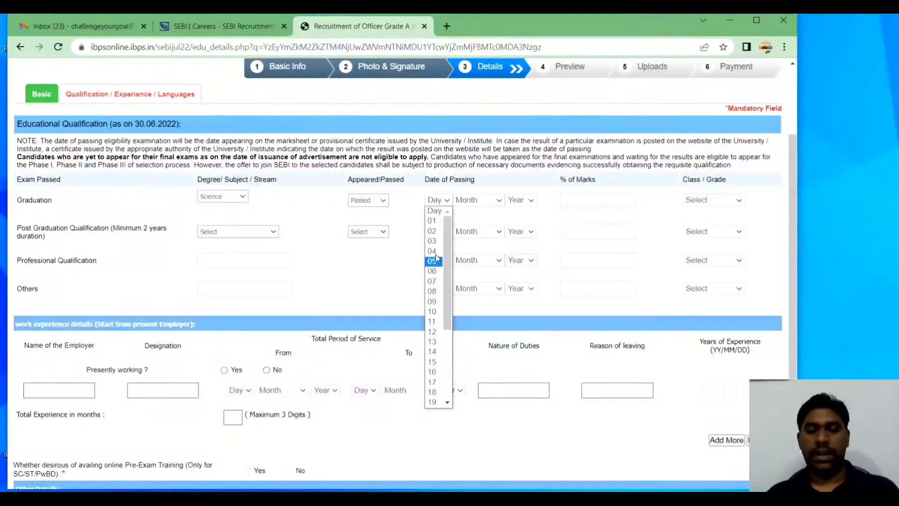
{"action": "left_click", "coordinate": [433, 310]}
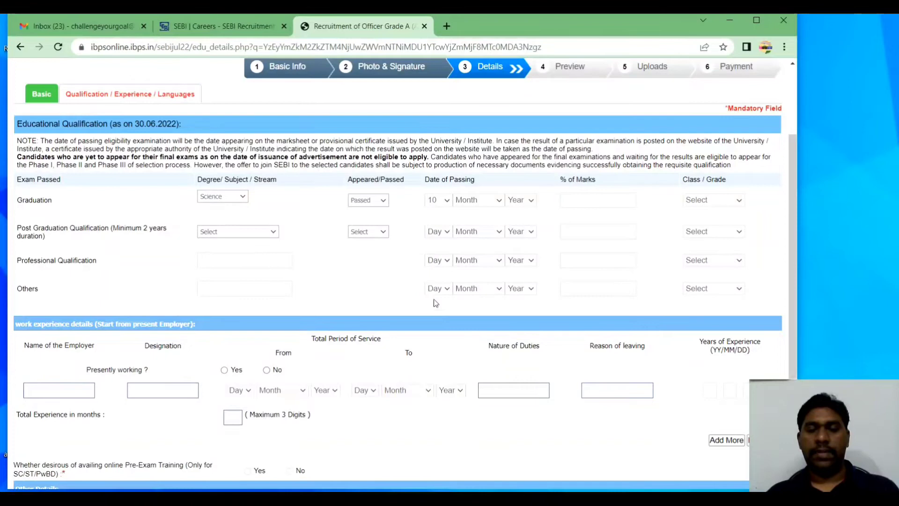
{"action": "left_click", "coordinate": [475, 200]}
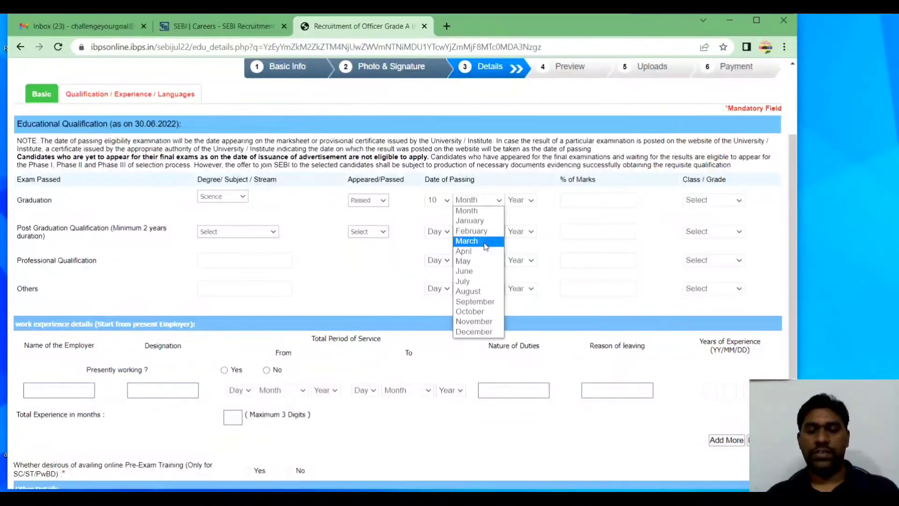
{"action": "left_click", "coordinate": [484, 241]}
{"action": "left_click", "coordinate": [526, 201]}
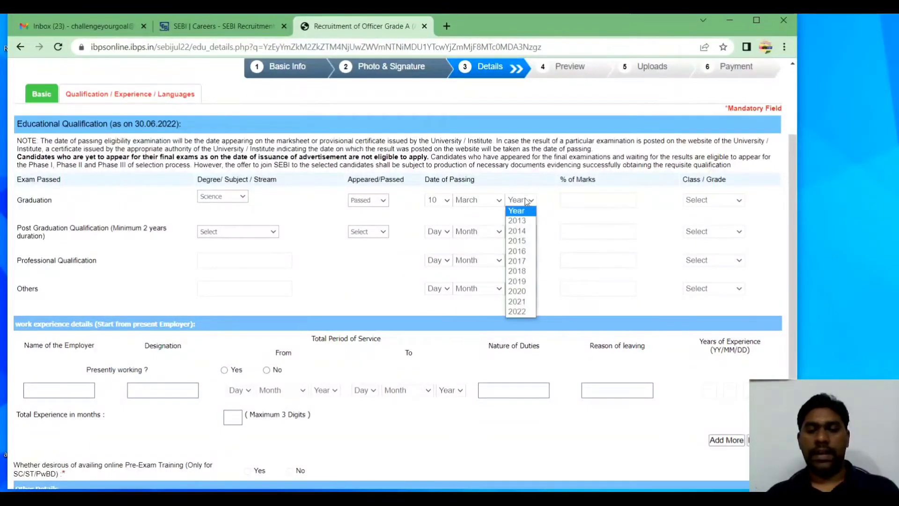
{"action": "left_click", "coordinate": [528, 272]}
Enter 65.02 percent marks and First Class for Graduation
{"action": "left_click", "coordinate": [588, 205]}
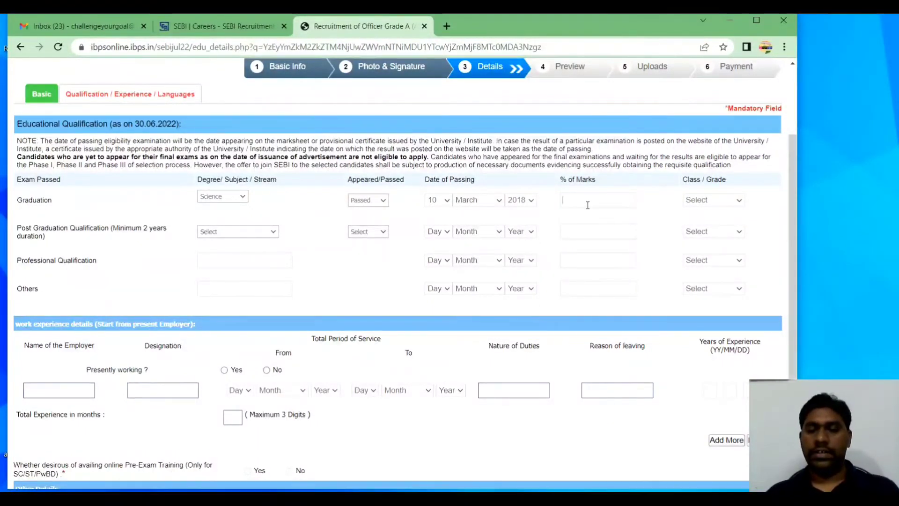
{"action": "type", "text": "6"}
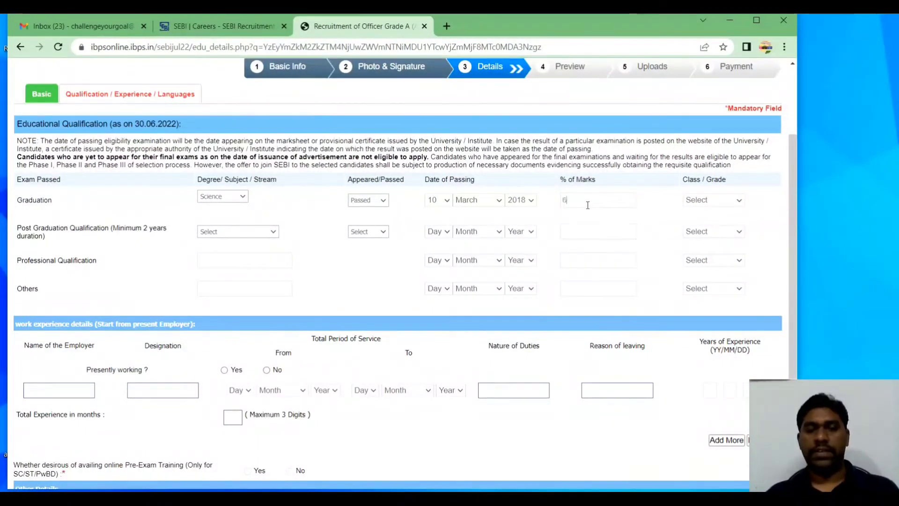
{"action": "type", "text": "5.02"}
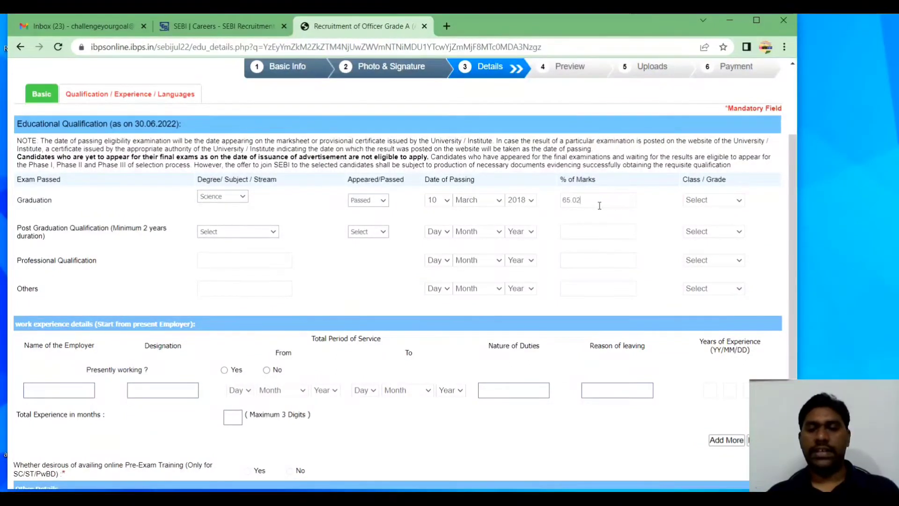
{"action": "left_click", "coordinate": [692, 202]}
{"action": "left_click", "coordinate": [695, 221]}
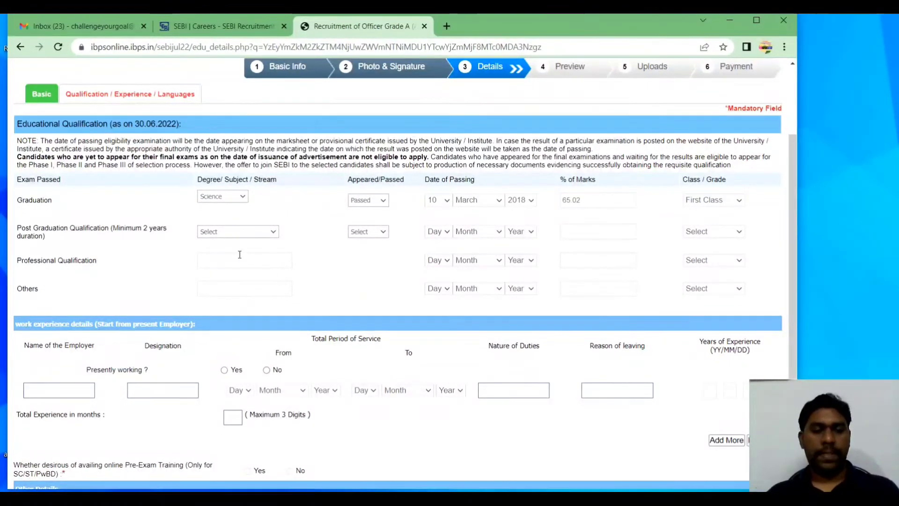
{"action": "left_click", "coordinate": [262, 232]}
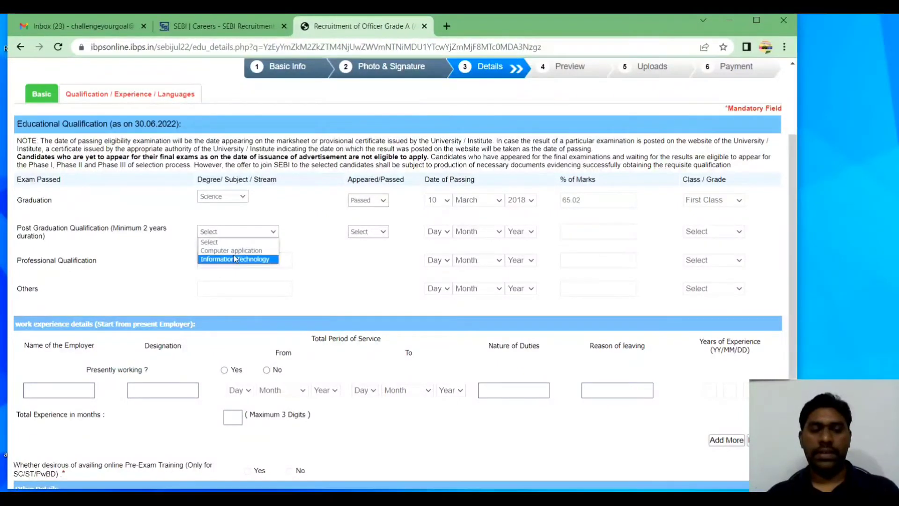
Set Post Graduation to Computer application, Passed
{"action": "left_click", "coordinate": [193, 237]}
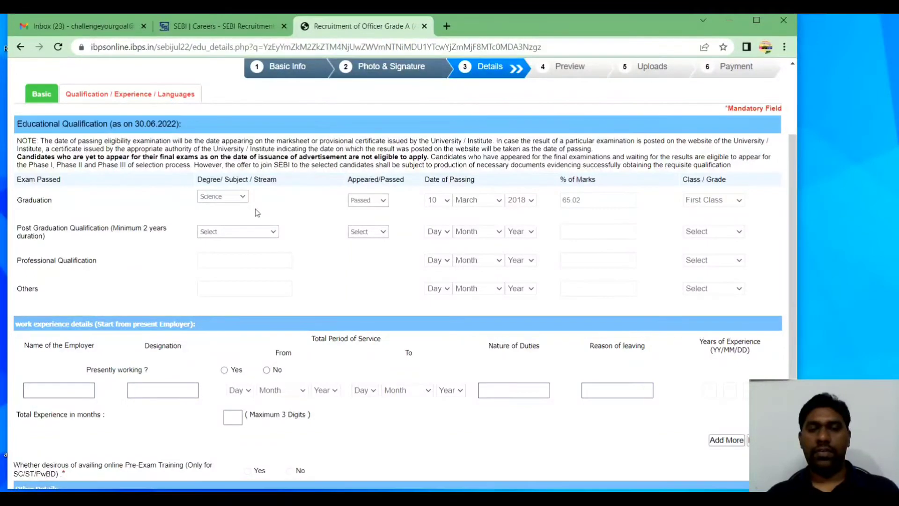
{"action": "left_click", "coordinate": [238, 231]}
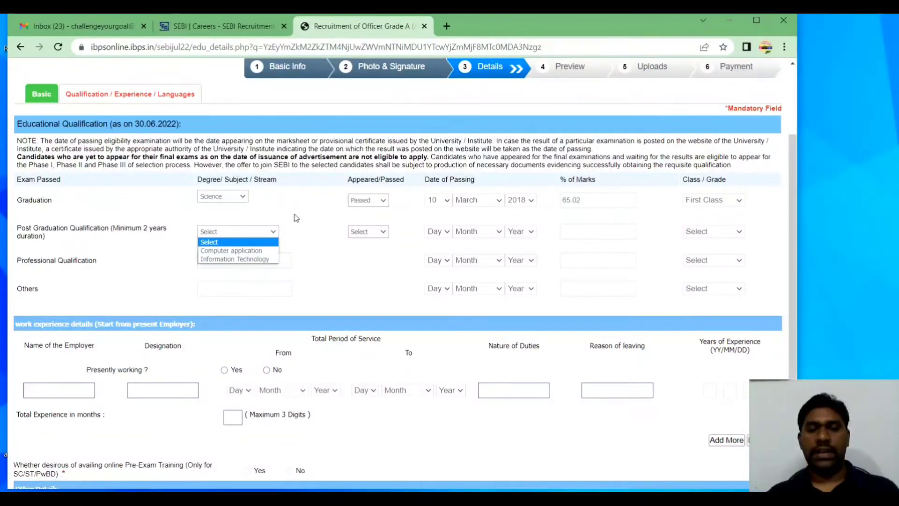
{"action": "left_click", "coordinate": [246, 251]}
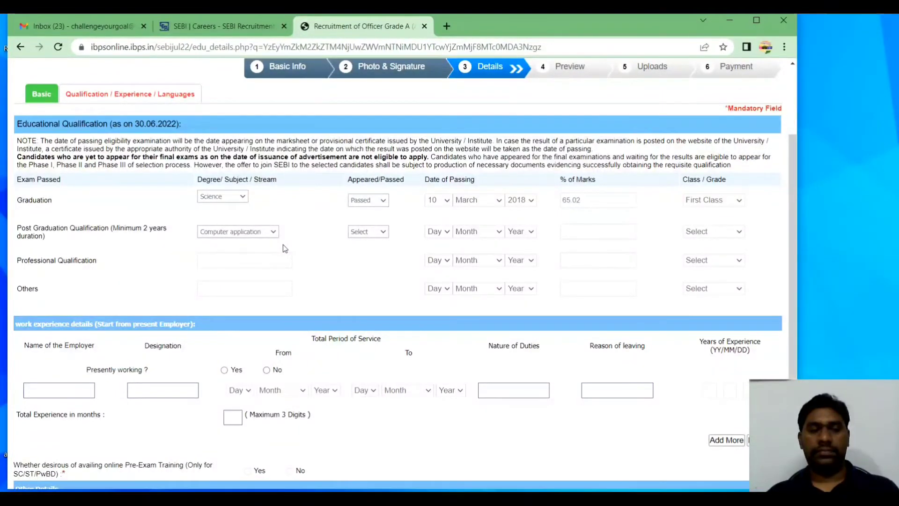
{"action": "left_click", "coordinate": [353, 234]}
{"action": "left_click", "coordinate": [361, 259]}
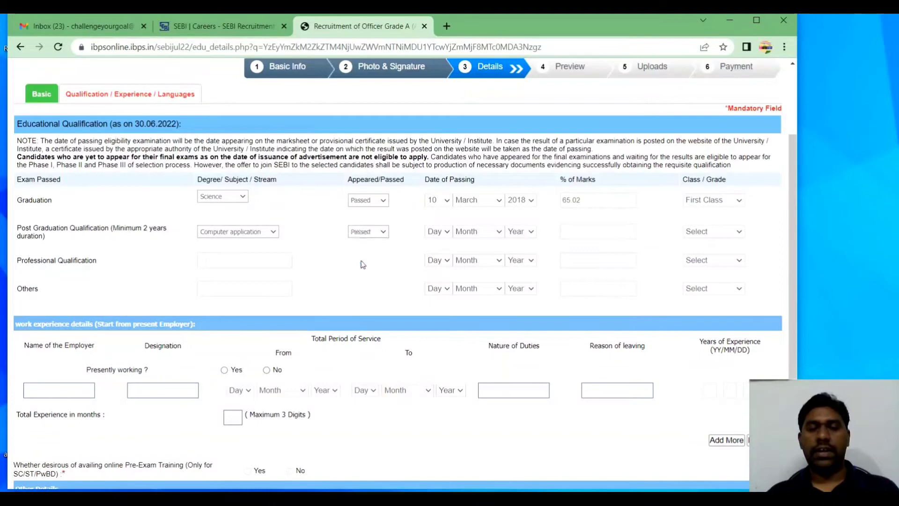
Set the Post Graduation passing date to 02 May 2021
{"action": "left_click", "coordinate": [442, 232]}
{"action": "left_click", "coordinate": [435, 248]}
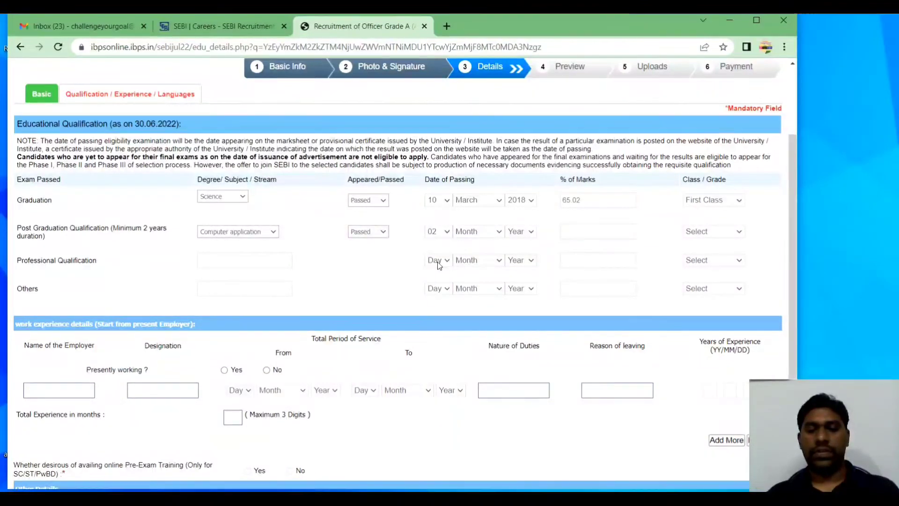
{"action": "left_click", "coordinate": [481, 232]}
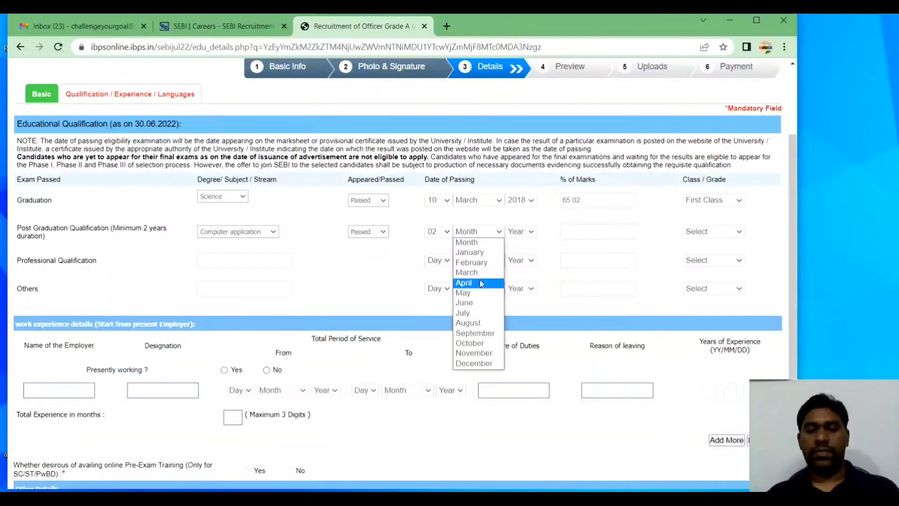
{"action": "left_click", "coordinate": [479, 293]}
{"action": "left_click", "coordinate": [519, 234]}
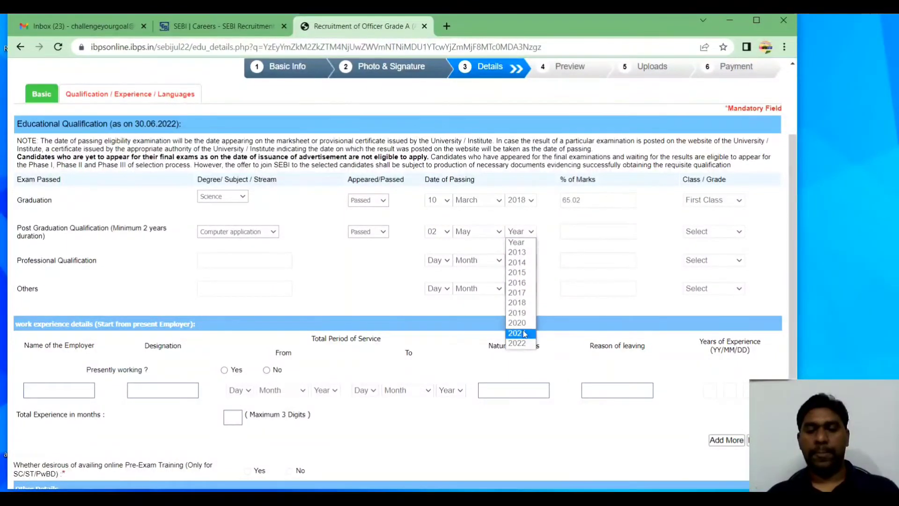
{"action": "left_click", "coordinate": [523, 332]}
Enter 78.02 percent marks and First Class for Post Graduation
{"action": "left_click", "coordinate": [588, 231]}
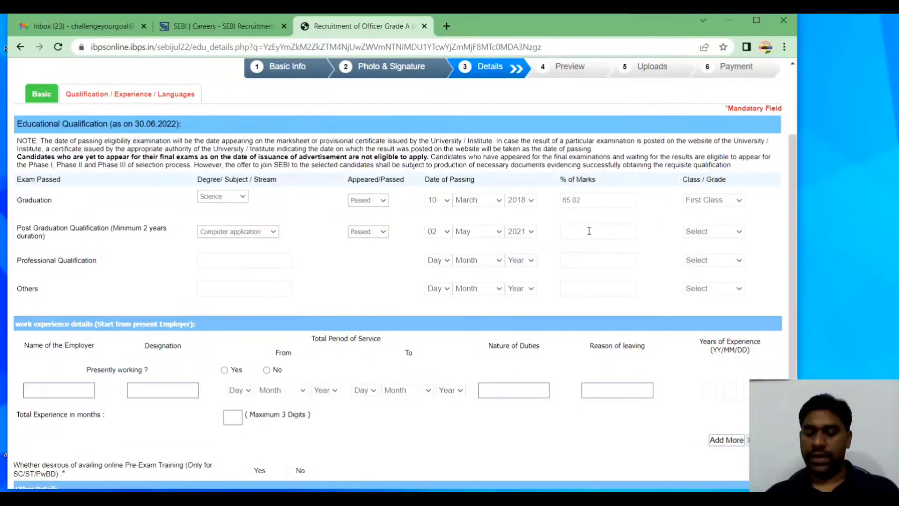
{"action": "type", "text": "78.02"}
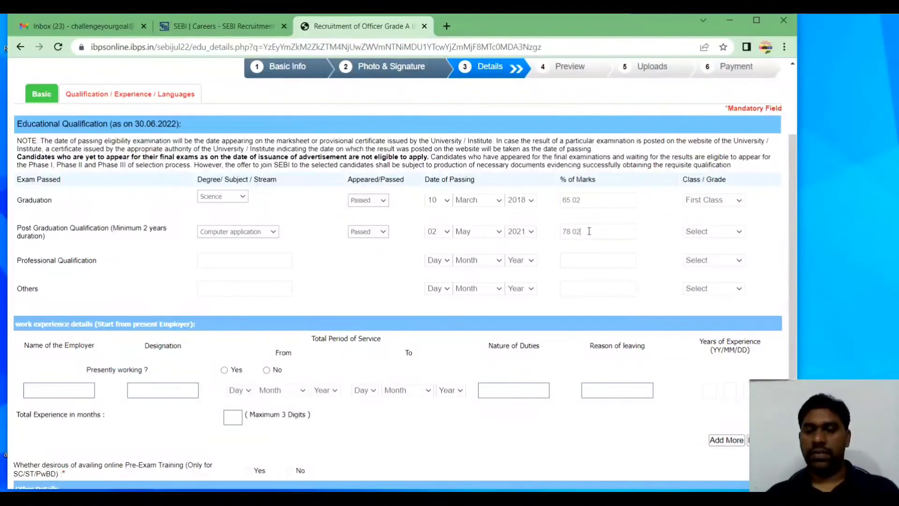
{"action": "left_click", "coordinate": [699, 232]}
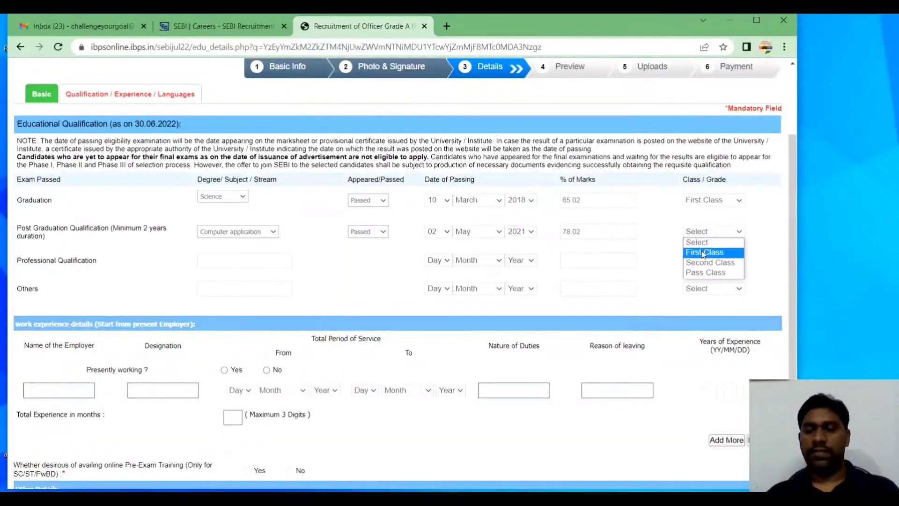
{"action": "left_click", "coordinate": [702, 249]}
Enter telugu and english as known languages with read, write and speak ticked
{"action": "scroll", "coordinate": [667, 246], "scroll_direction": "down", "scroll_amount": 3}
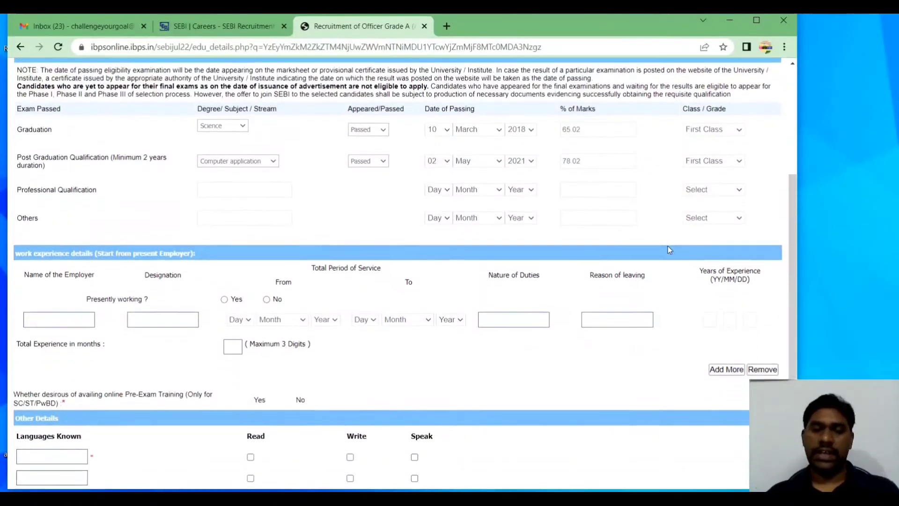
{"action": "scroll", "coordinate": [670, 250], "scroll_direction": "down", "scroll_amount": 1}
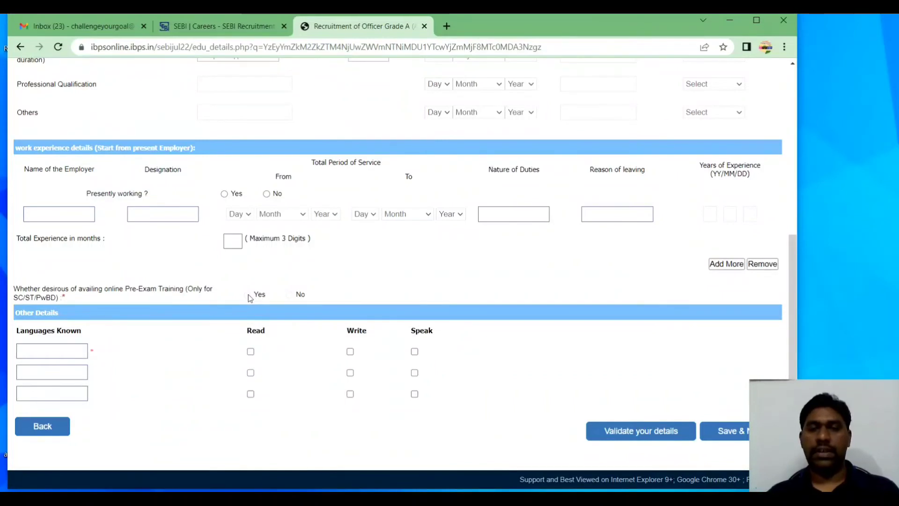
{"action": "left_click", "coordinate": [81, 351]}
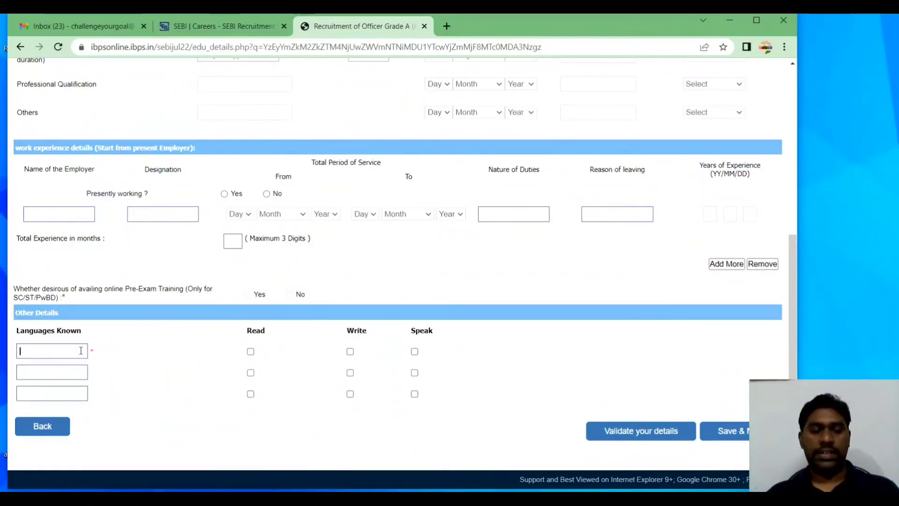
{"action": "type", "text": "te"}
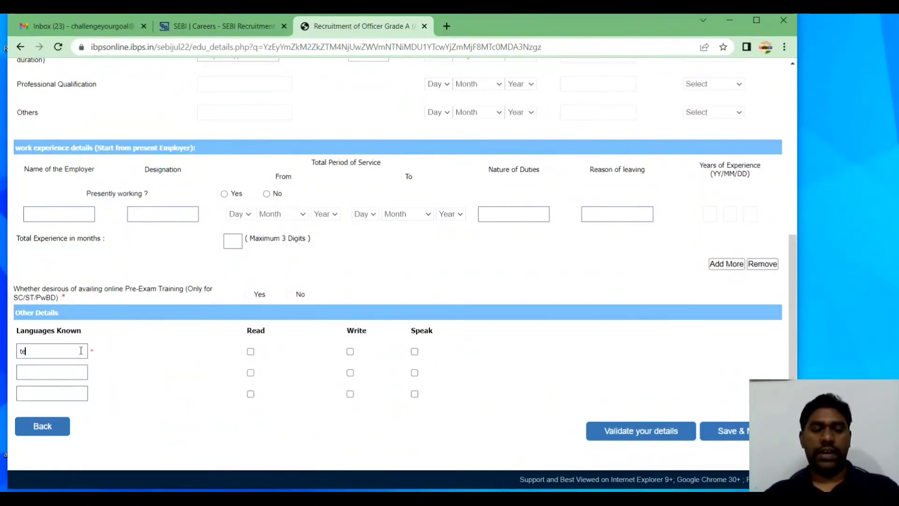
{"action": "type", "text": "lugu"}
{"action": "key", "text": "Tab"}
{"action": "key", "text": "space"}
{"action": "key", "text": "Tab"}
{"action": "key", "text": "space"}
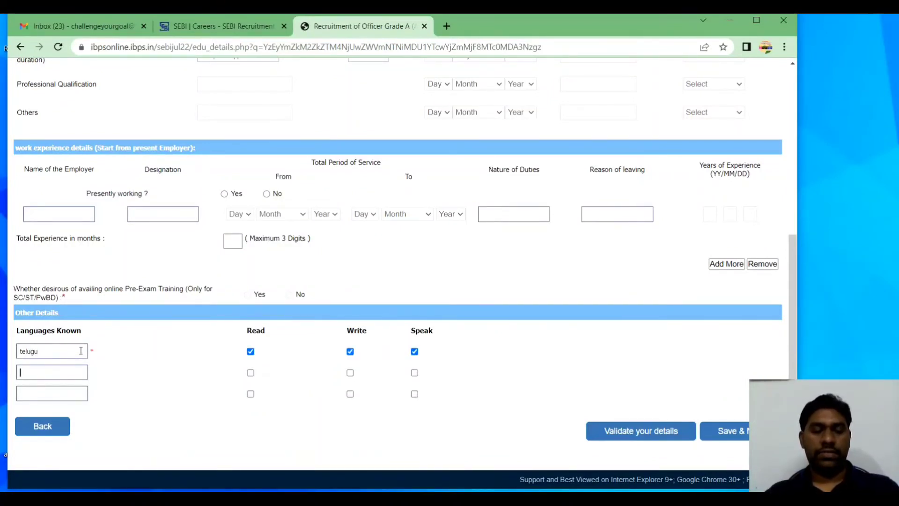
{"action": "key", "text": "Tab"}
{"action": "type", "text": "lish"}
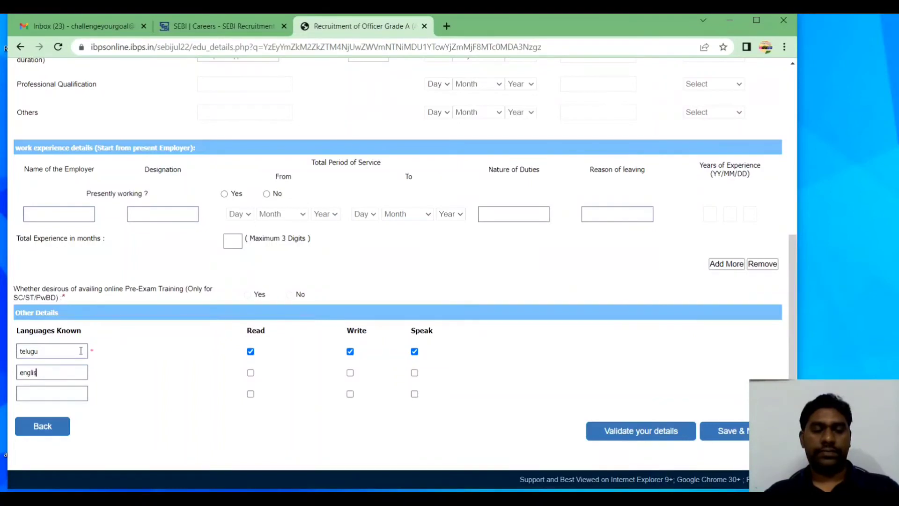
{"action": "key", "text": "Tab"}
{"action": "key", "text": "space"}
{"action": "key", "text": "Tab"}
{"action": "key", "text": "space"}
{"action": "key", "text": "Tab"}
{"action": "key", "text": "space"}
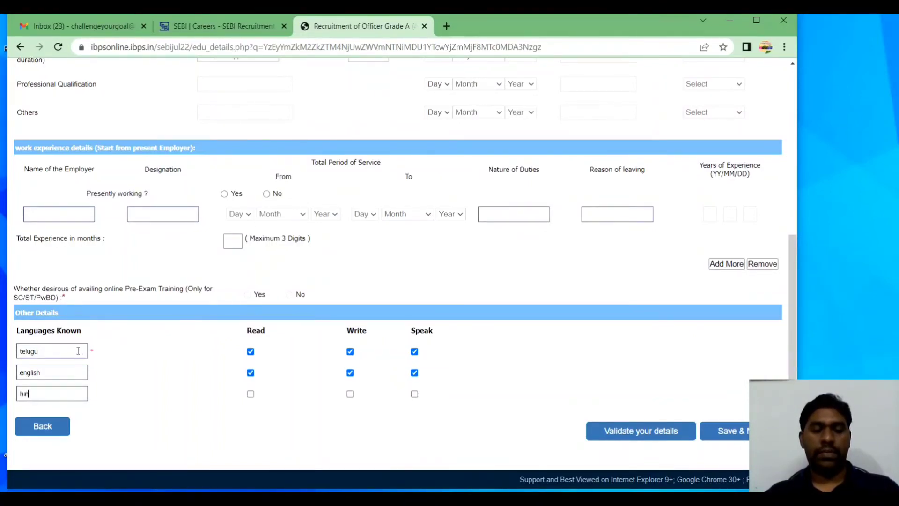
Add hindi as the third known language, ticked for read, write and speak
{"action": "type", "text": "hindi"}
{"action": "key", "text": "Tab"}
{"action": "key", "text": "space"}
{"action": "key", "text": "Tab"}
{"action": "key", "text": "space"}
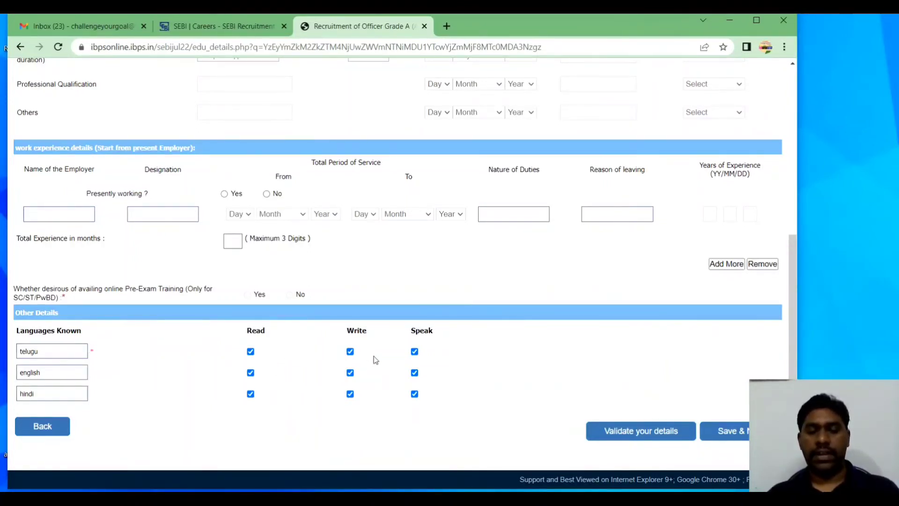
Validate the education and language details, acknowledge Verified Successfully, and save to reach the preview
{"action": "left_click", "coordinate": [604, 437]}
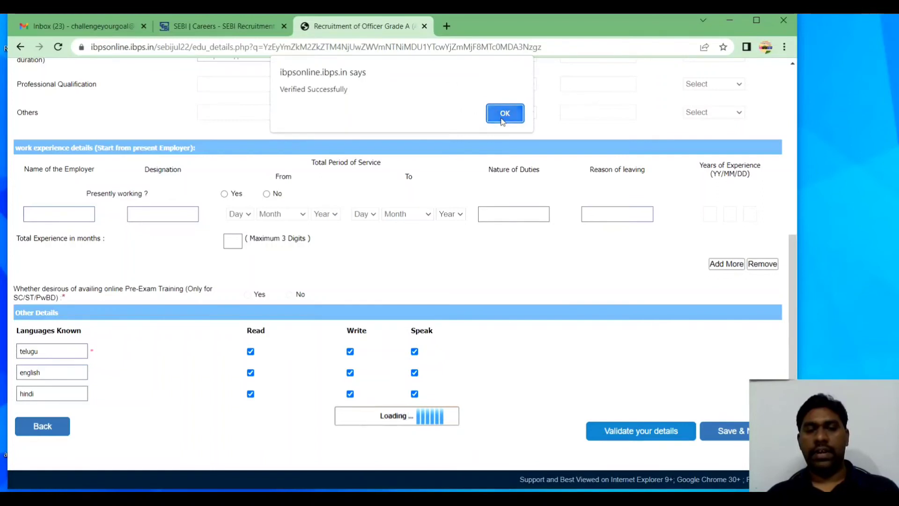
{"action": "left_click", "coordinate": [505, 111]}
{"action": "left_click", "coordinate": [747, 438]}
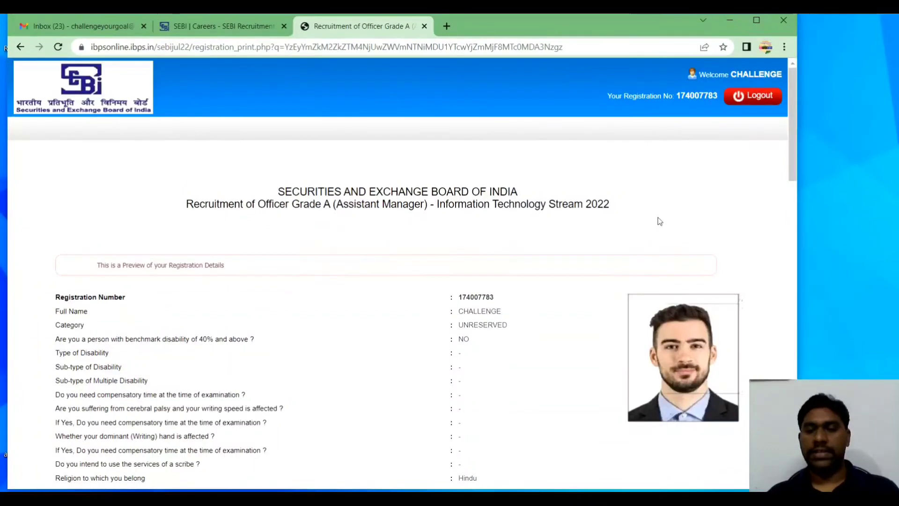
{"action": "scroll", "coordinate": [662, 212], "scroll_direction": "down", "scroll_amount": 6}
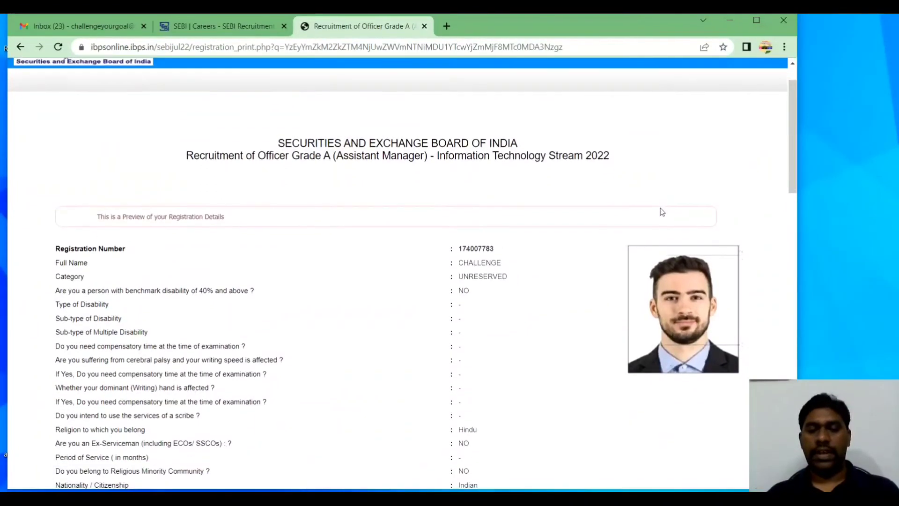
{"action": "scroll", "coordinate": [662, 212], "scroll_direction": "down", "scroll_amount": 10}
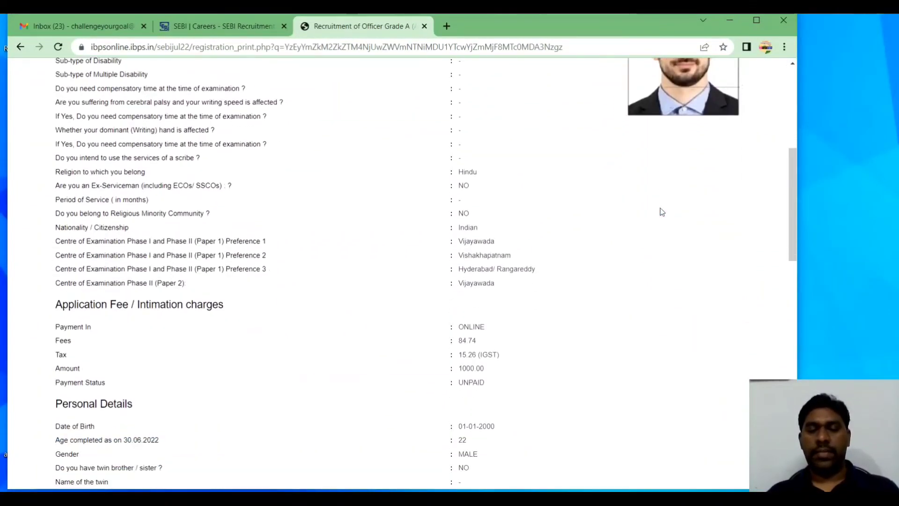
{"action": "scroll", "coordinate": [662, 212], "scroll_direction": "down", "scroll_amount": 8}
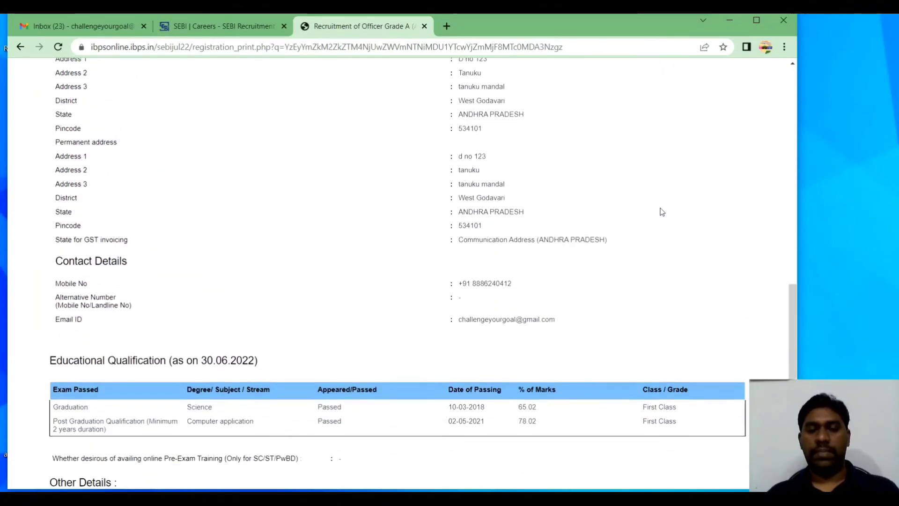
{"action": "scroll", "coordinate": [661, 210], "scroll_direction": "up", "scroll_amount": 20}
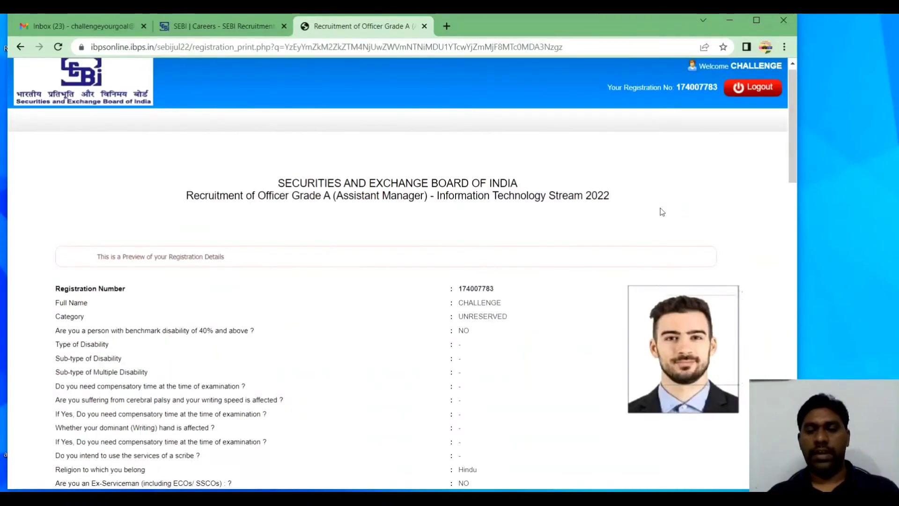
{"action": "scroll", "coordinate": [581, 319], "scroll_direction": "down", "scroll_amount": 4}
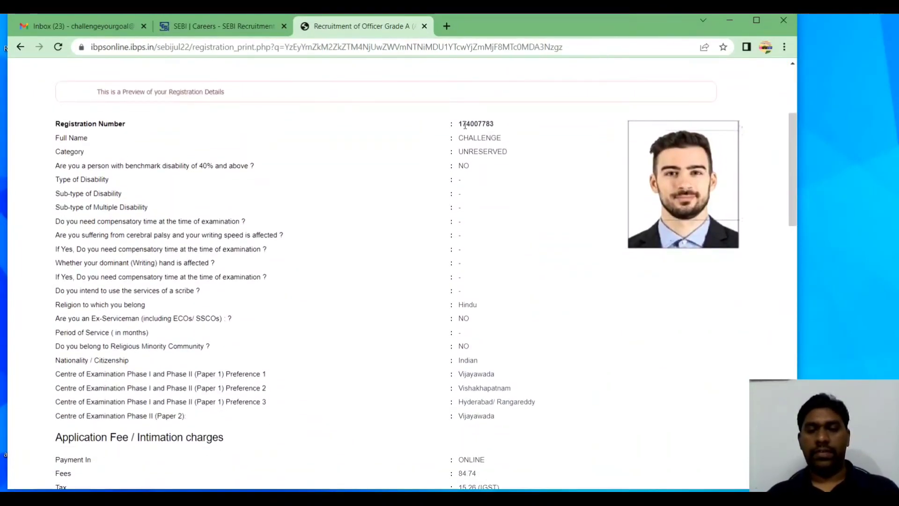
{"action": "scroll", "coordinate": [504, 321], "scroll_direction": "down", "scroll_amount": 3}
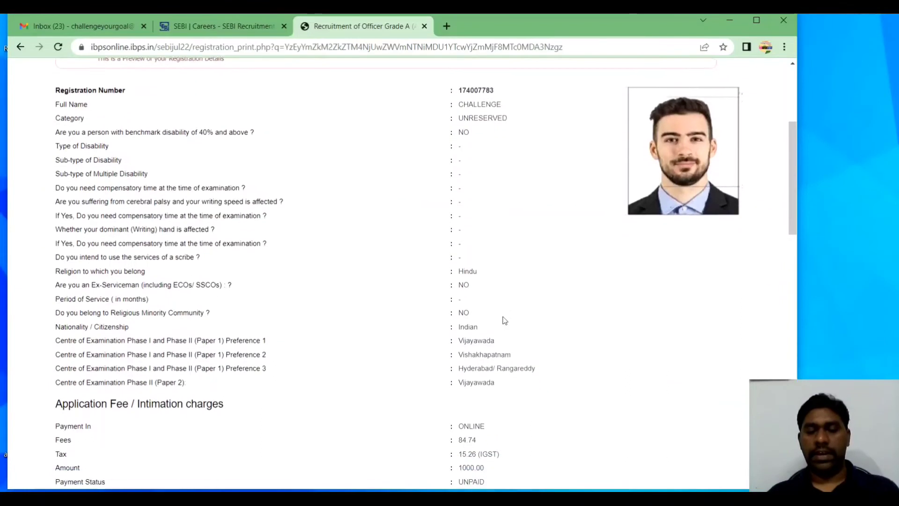
{"action": "scroll", "coordinate": [504, 321], "scroll_direction": "down", "scroll_amount": 2}
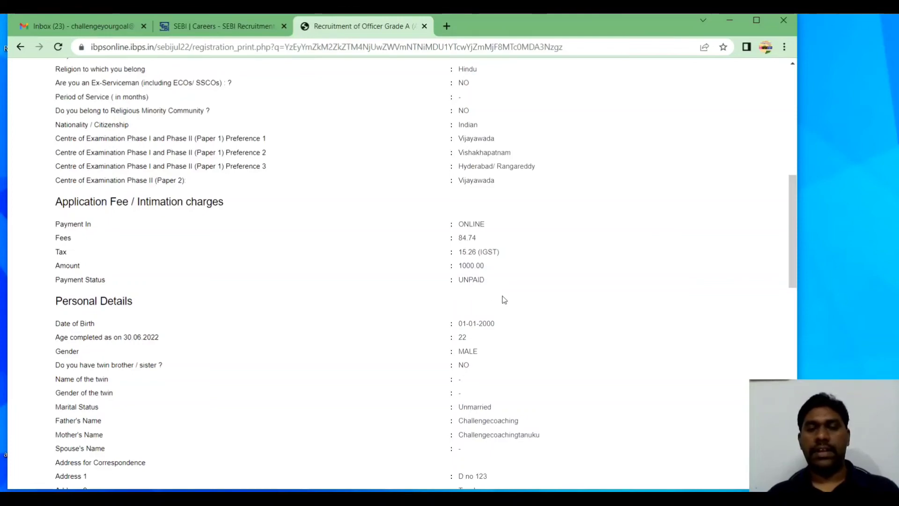
{"action": "scroll", "coordinate": [503, 300], "scroll_direction": "down", "scroll_amount": 2}
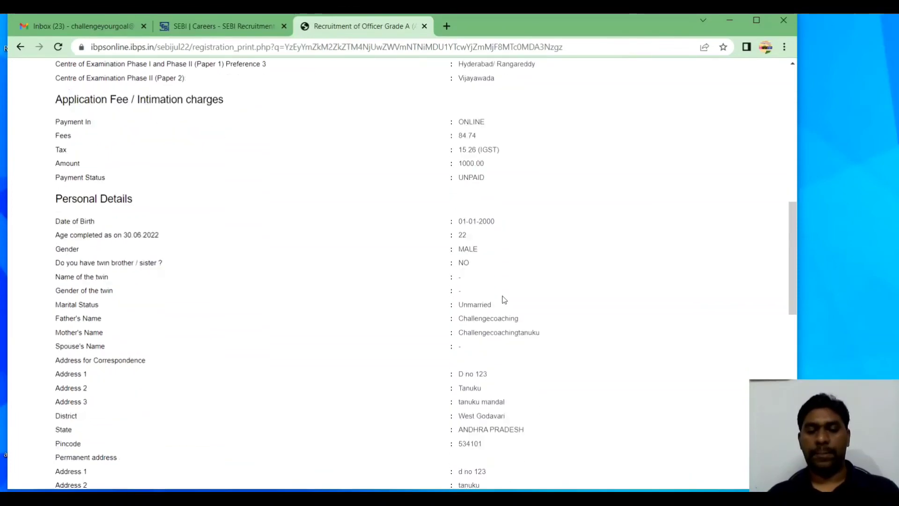
{"action": "scroll", "coordinate": [503, 300], "scroll_direction": "down", "scroll_amount": 12}
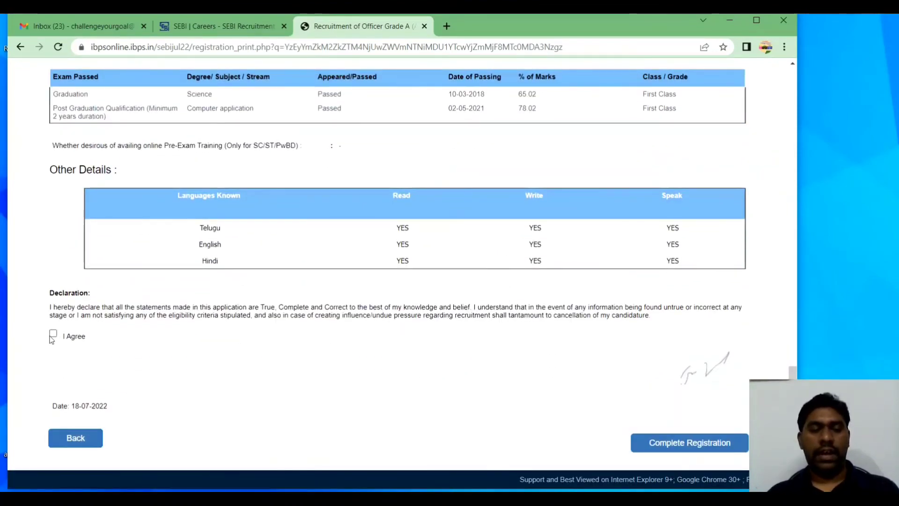
Accept the declaration and complete the registration, confirming both warning alerts
{"action": "left_click", "coordinate": [688, 446]}
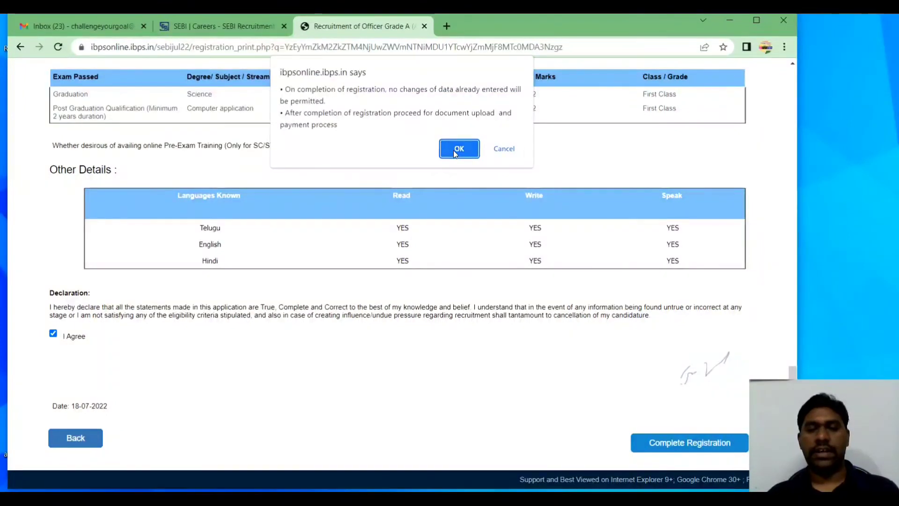
{"action": "left_click", "coordinate": [454, 150]}
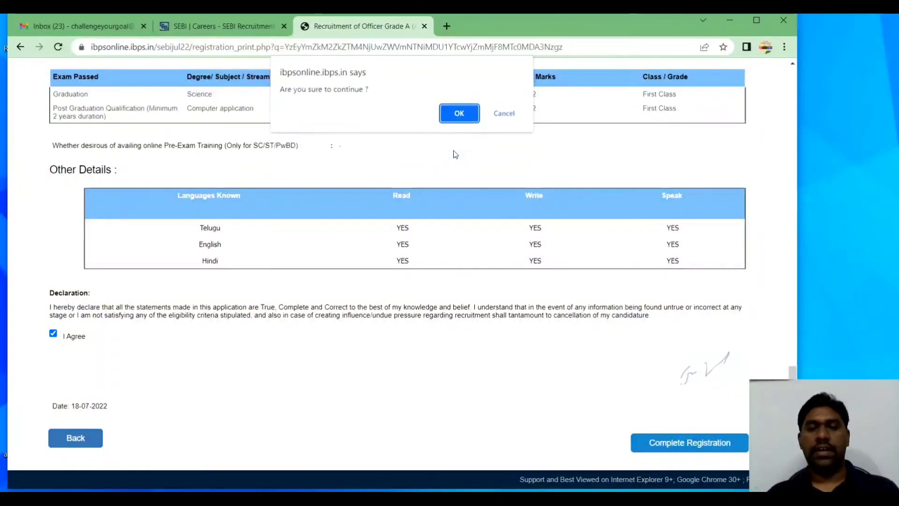
{"action": "left_click", "coordinate": [452, 114]}
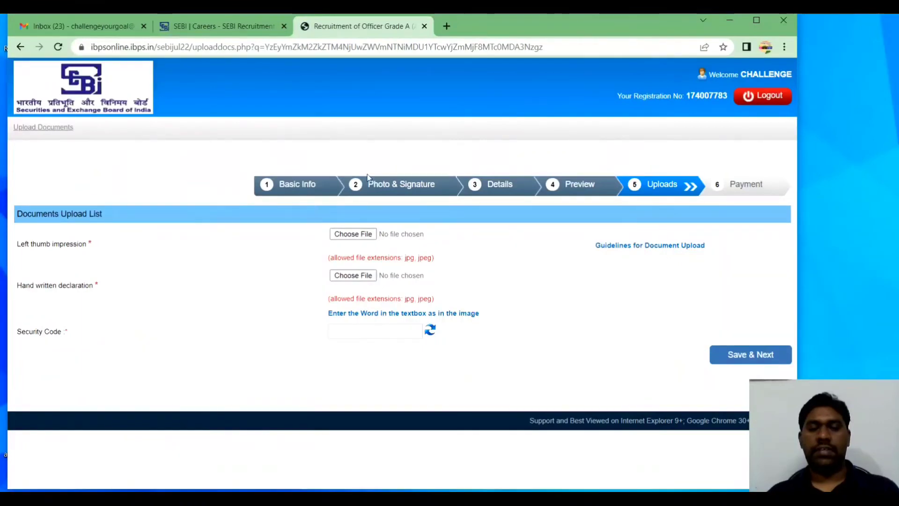
Upload thumbsample.jpg as the left thumb impression and accept its preview
{"action": "left_click", "coordinate": [352, 235]}
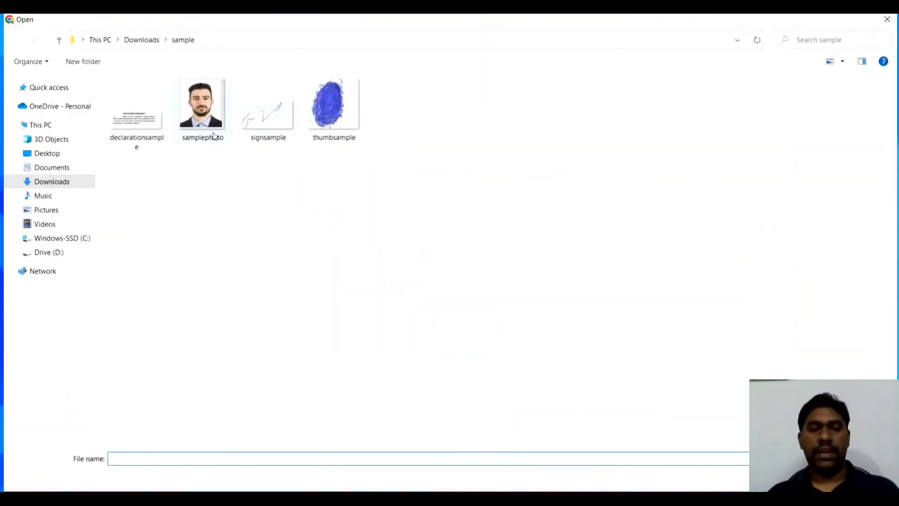
{"action": "left_click", "coordinate": [335, 125]}
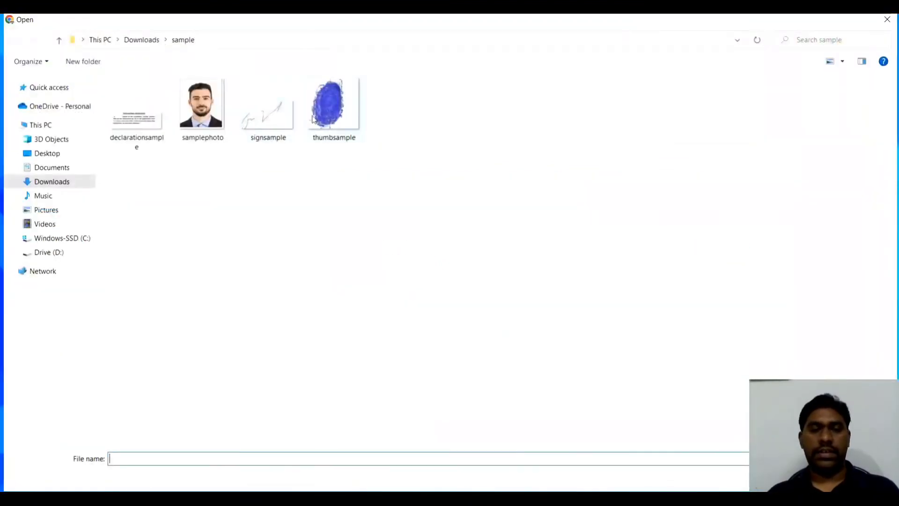
{"action": "left_click", "coordinate": [351, 122]}
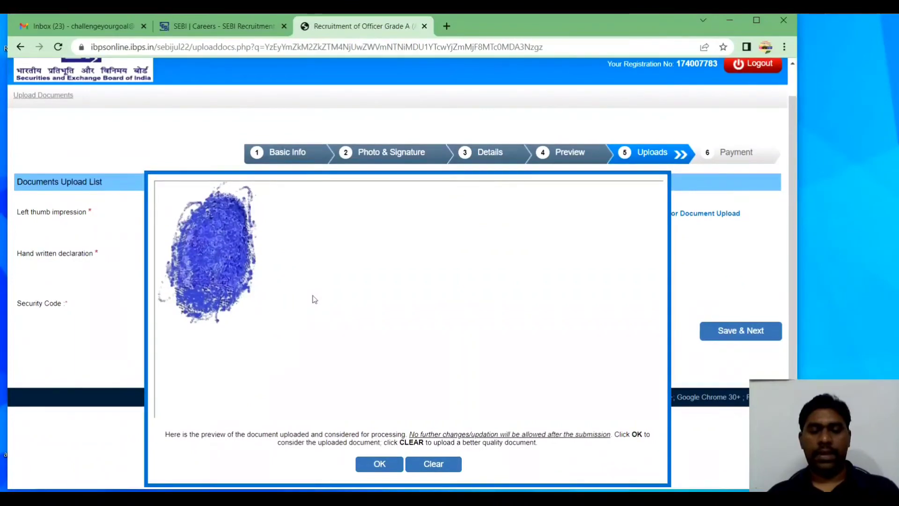
{"action": "left_click", "coordinate": [379, 464]}
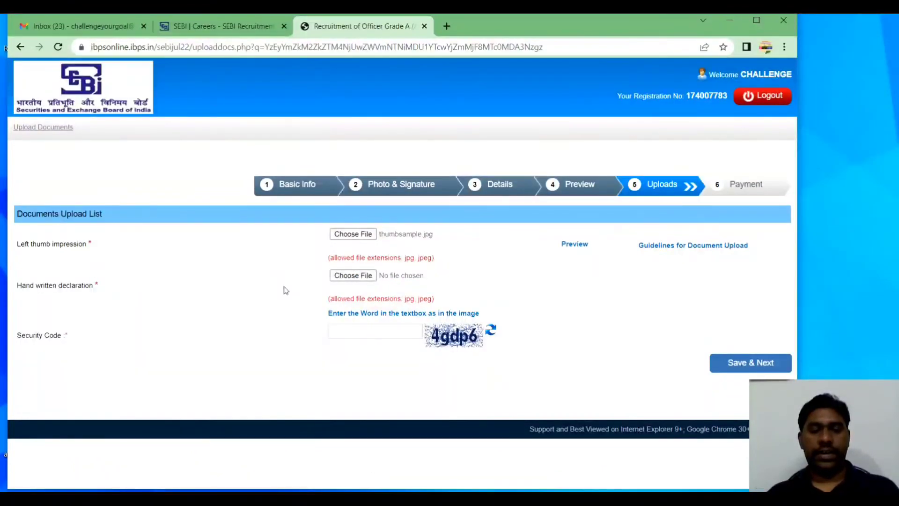
Upload declarationsample.jpg as the handwritten declaration and accept its preview
{"action": "left_click", "coordinate": [353, 275]}
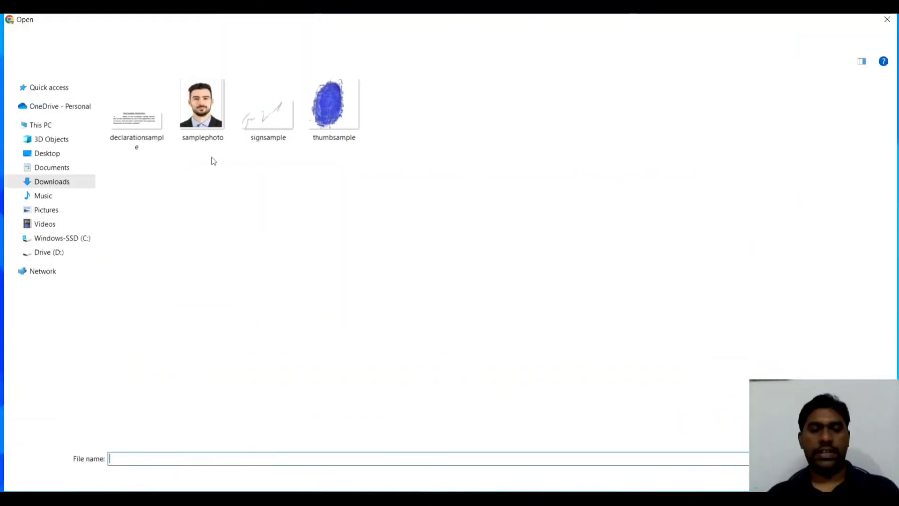
{"action": "left_click", "coordinate": [163, 133]}
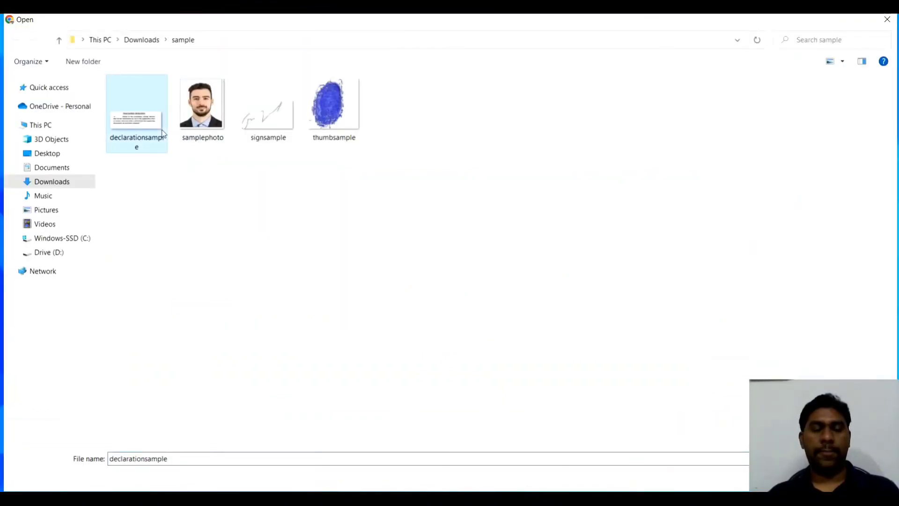
{"action": "double_click", "coordinate": [163, 133]}
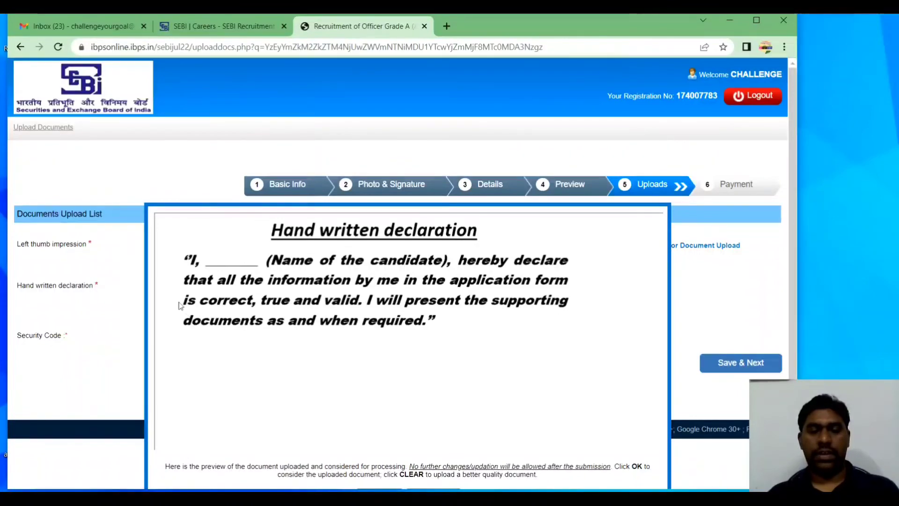
{"action": "scroll", "coordinate": [170, 300], "scroll_direction": "down", "scroll_amount": 1}
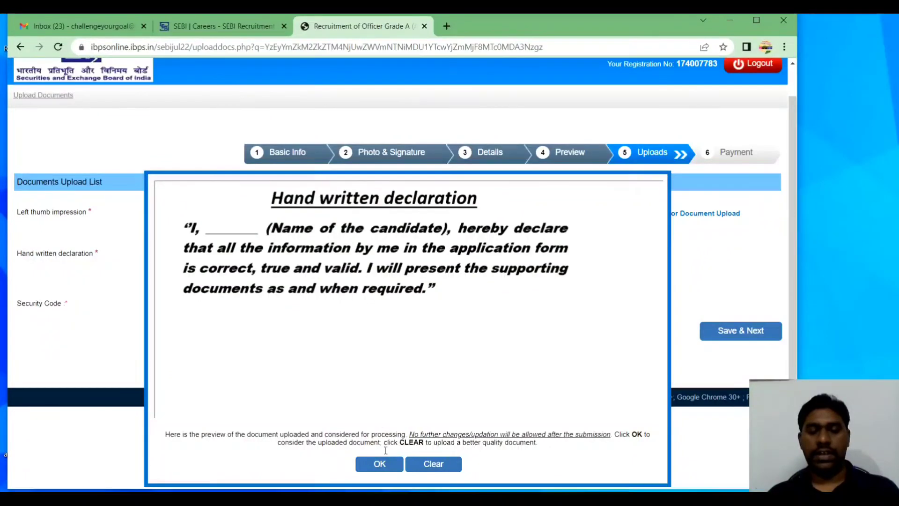
{"action": "left_click", "coordinate": [380, 464]}
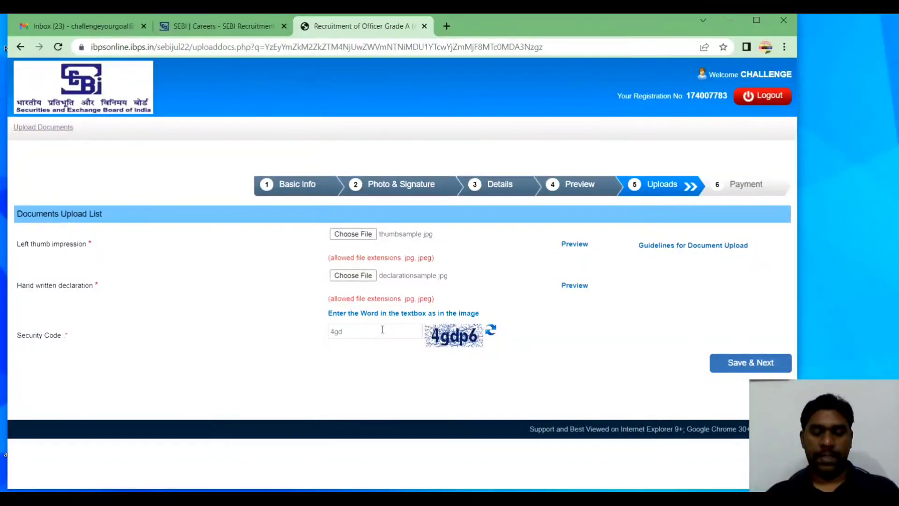
Enter the security code, save the uploads, and confirm they are final
{"action": "type", "text": "p6"}
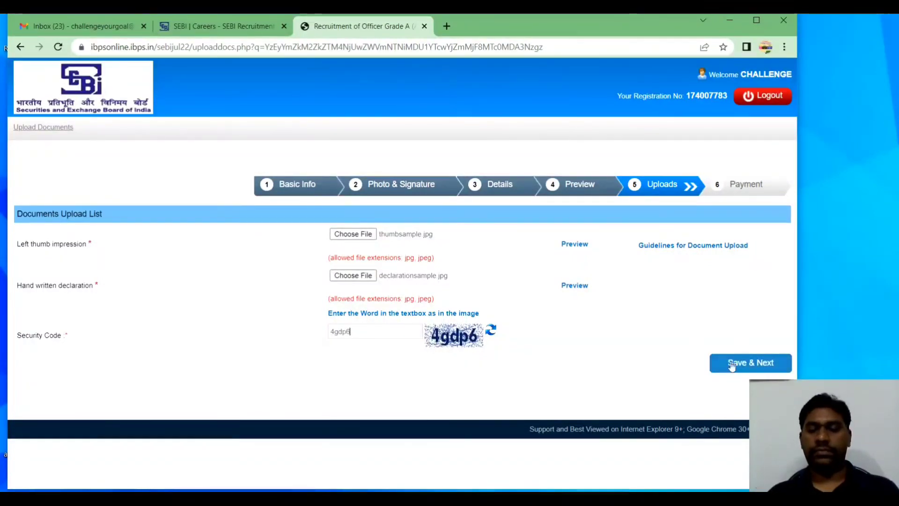
{"action": "left_click", "coordinate": [733, 365]}
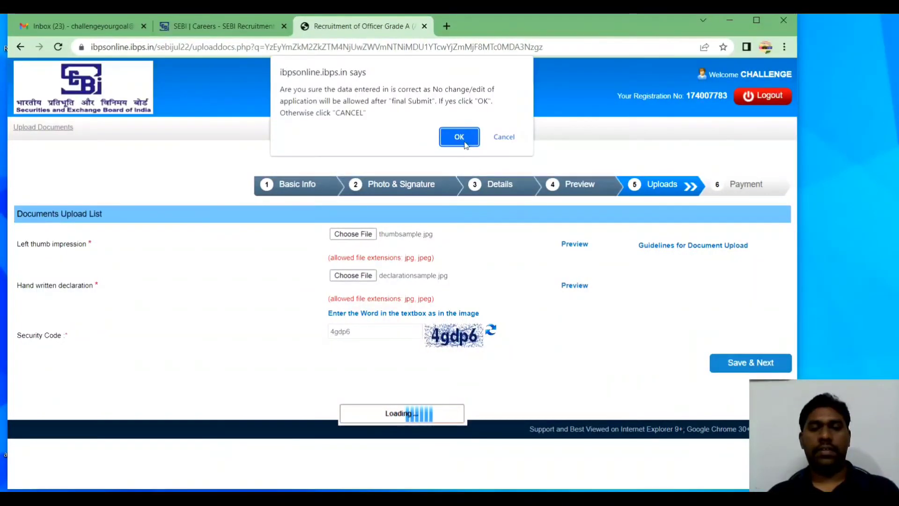
{"action": "left_click", "coordinate": [459, 138]}
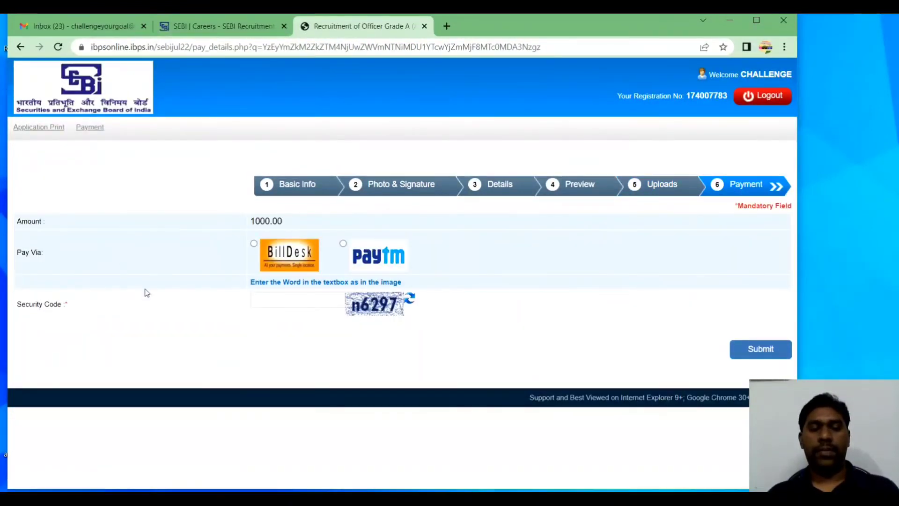
Choose BillDesk for the ₹1000.00 fee, enter the security code, and confirm the submission
{"action": "left_click", "coordinate": [254, 244]}
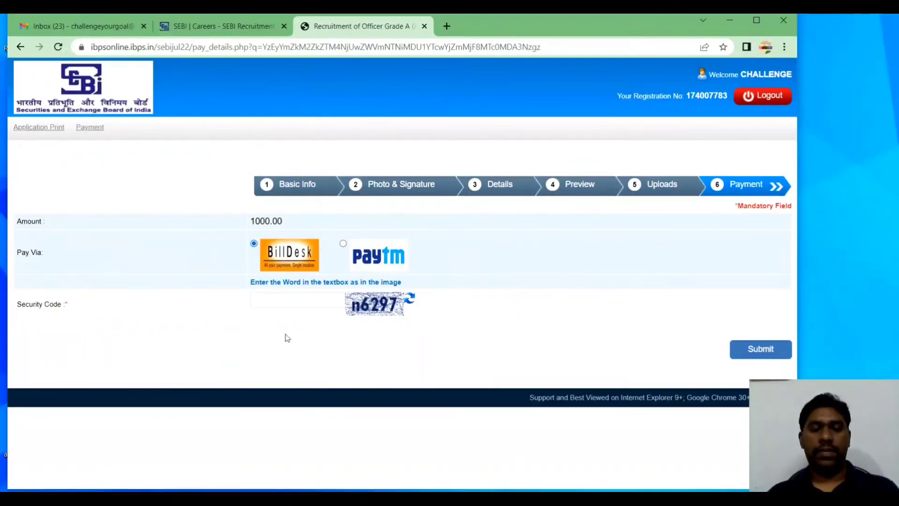
{"action": "left_click", "coordinate": [297, 294]}
{"action": "type", "text": "n"}
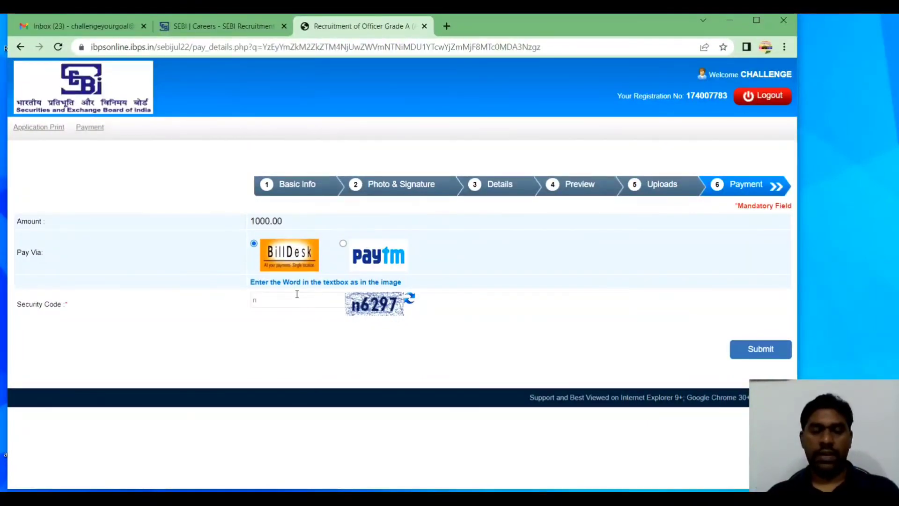
{"action": "type", "text": "6297"}
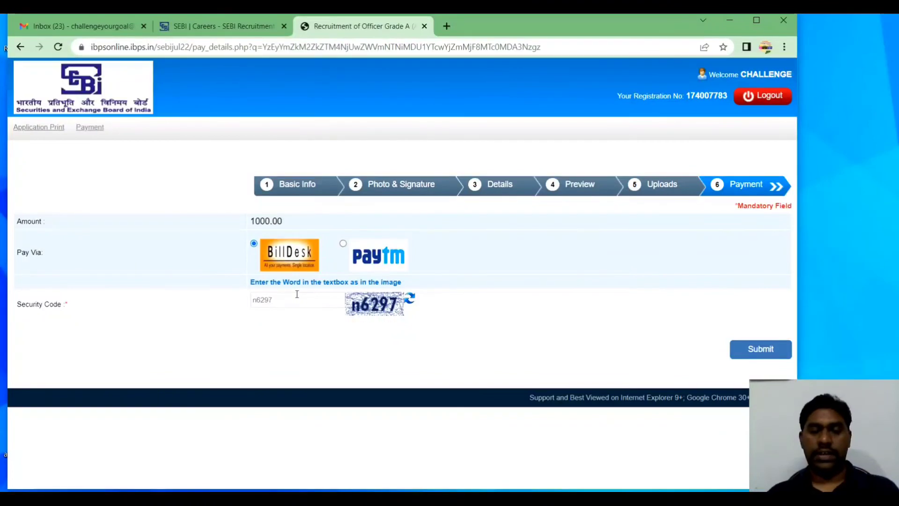
{"action": "left_click", "coordinate": [751, 359]}
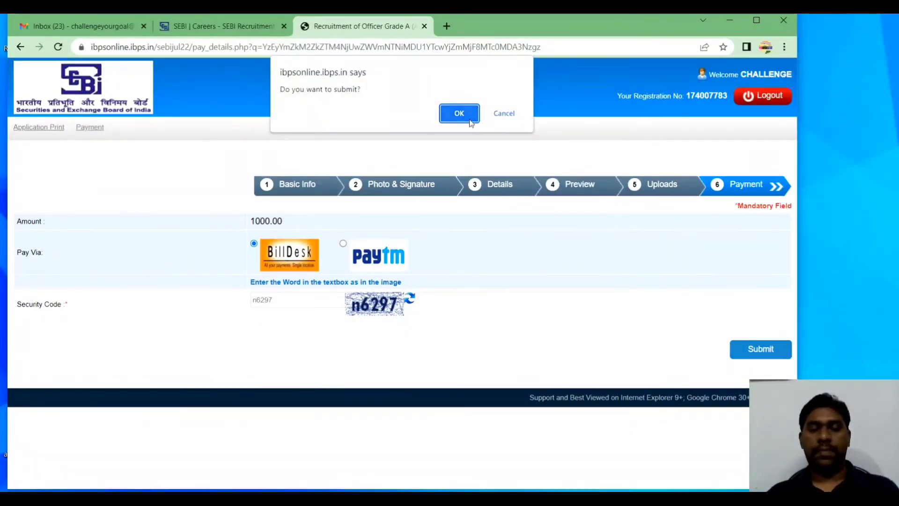
{"action": "left_click", "coordinate": [459, 113]}
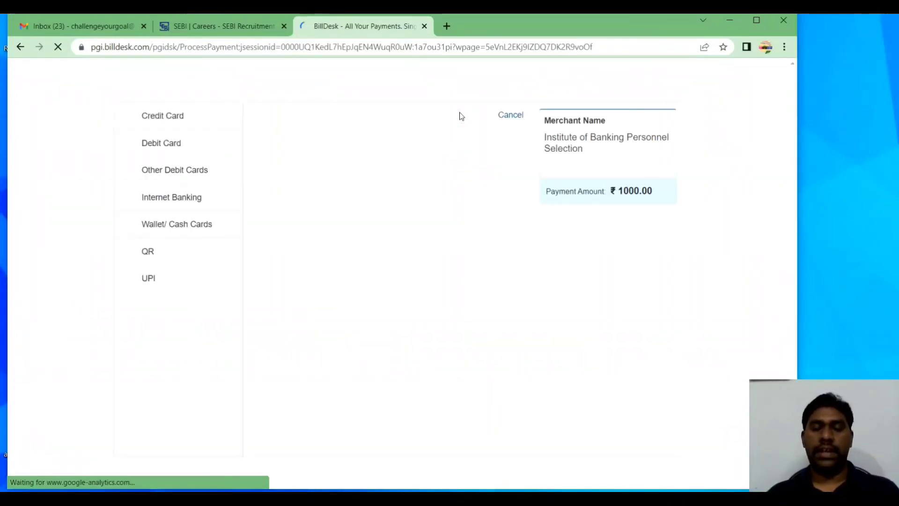
Set up the UPI QR payment with zero convenience fee, reveal the QR code, then return to the SEBI page
{"action": "left_click", "coordinate": [199, 254]}
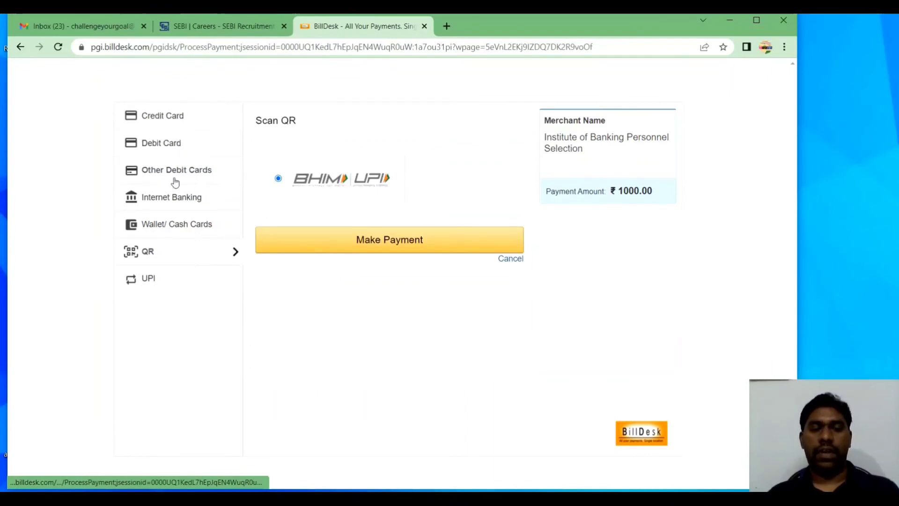
{"action": "left_click", "coordinate": [184, 208]}
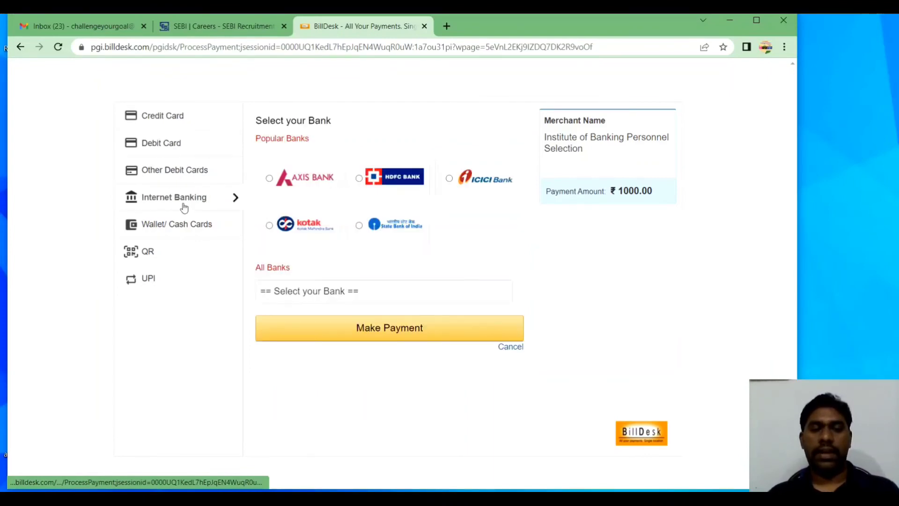
{"action": "left_click", "coordinate": [174, 255]}
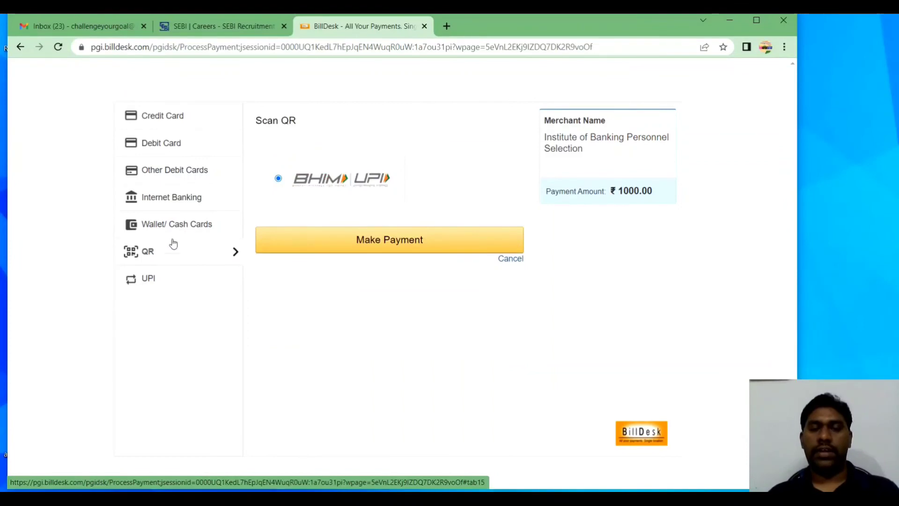
{"action": "left_click", "coordinate": [382, 240]}
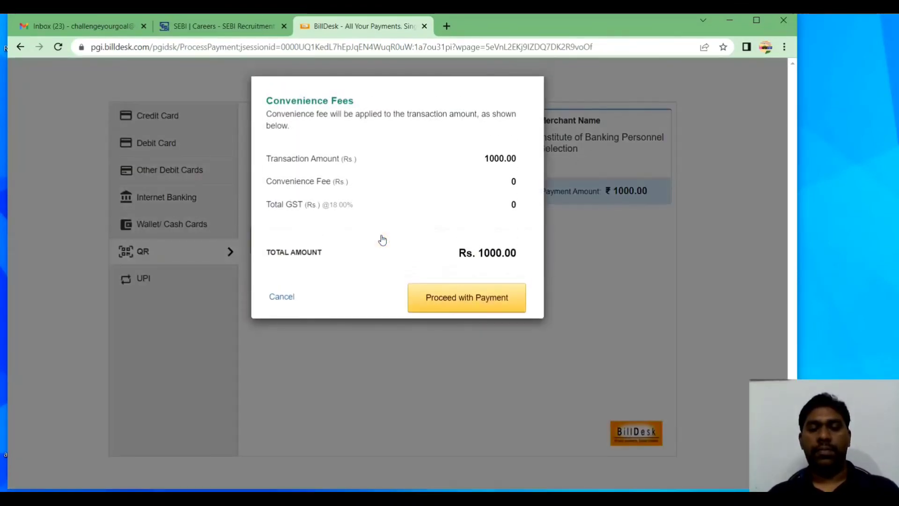
{"action": "left_click", "coordinate": [452, 299]}
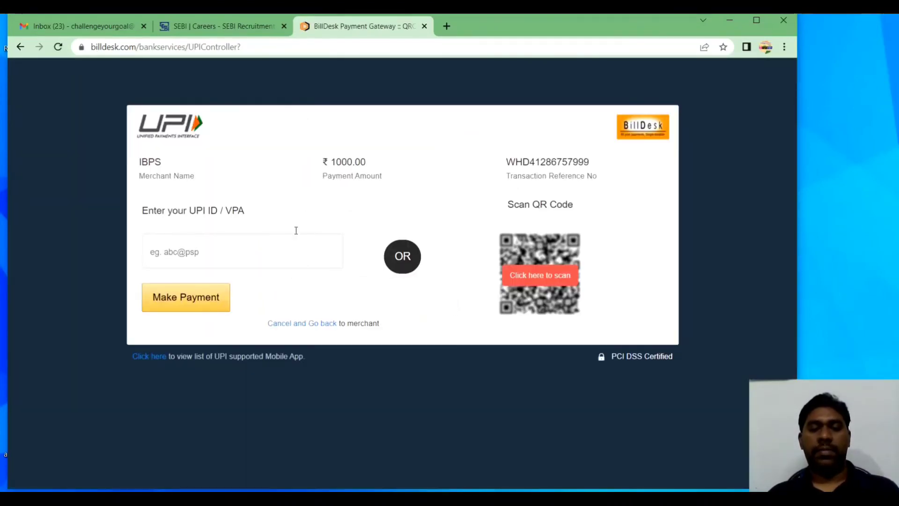
{"action": "left_click", "coordinate": [551, 280]}
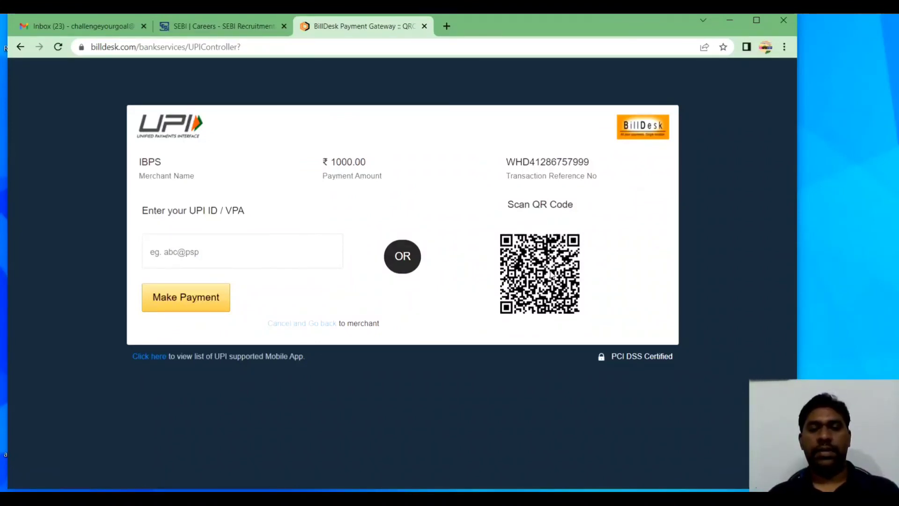
{"action": "left_click", "coordinate": [251, 29]}
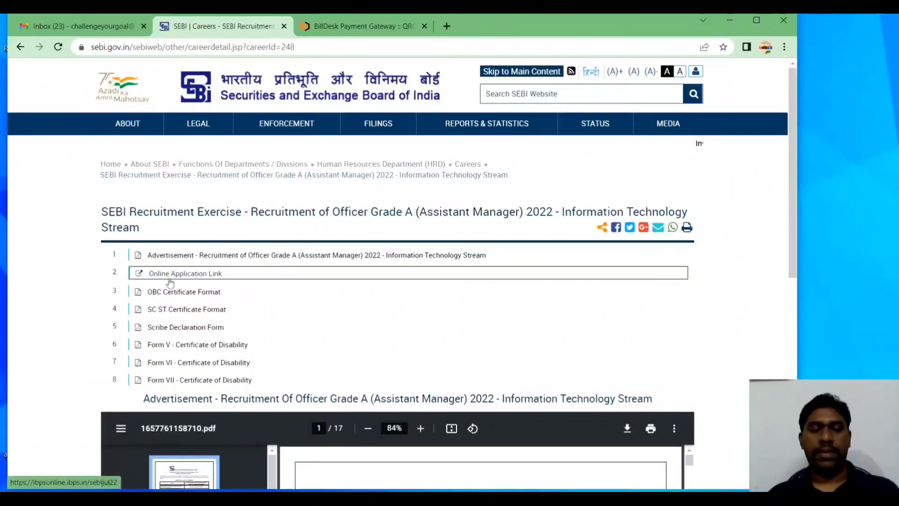
Open the Online Application Link login page and submit it empty to prompt for the registration number
{"action": "left_click", "coordinate": [188, 275]}
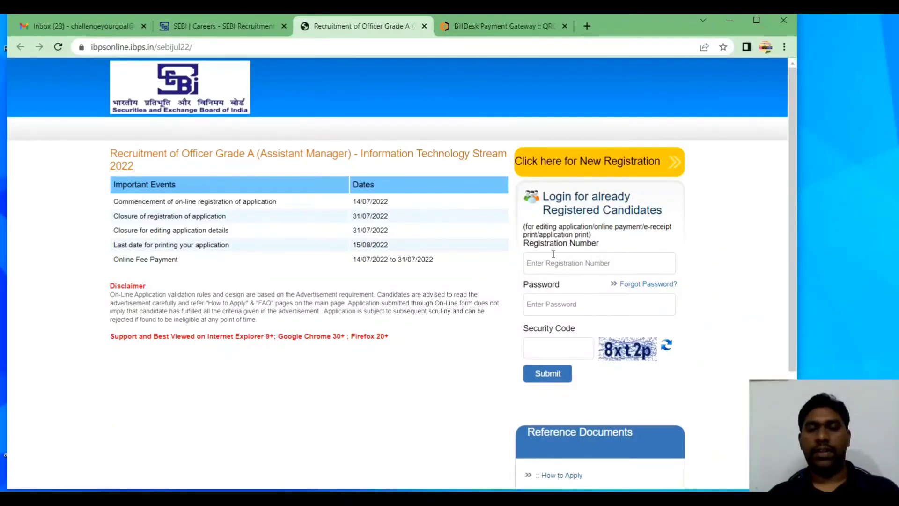
{"action": "left_click", "coordinate": [537, 312]}
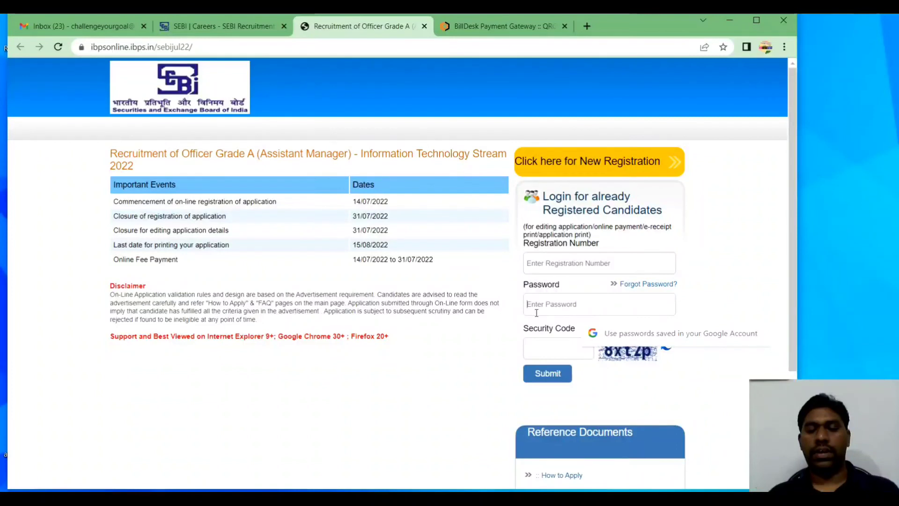
{"action": "left_click", "coordinate": [539, 340]}
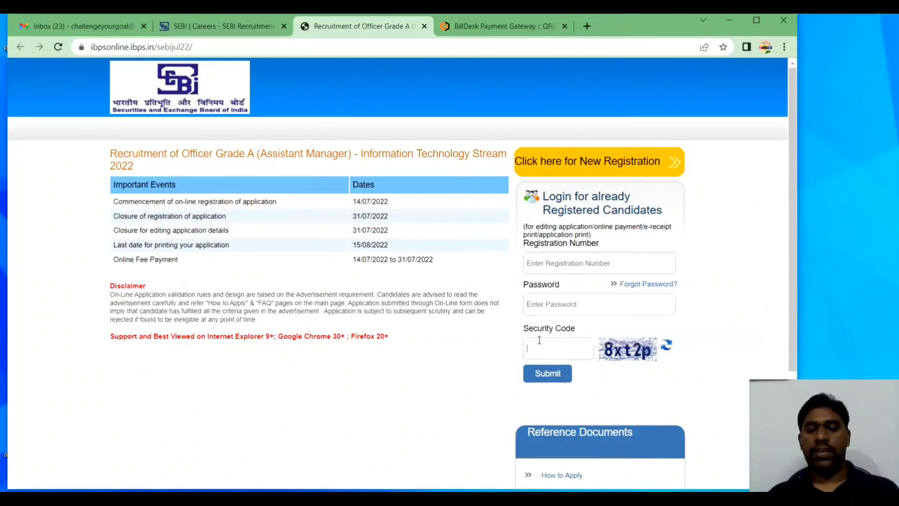
{"action": "left_click", "coordinate": [546, 374]}
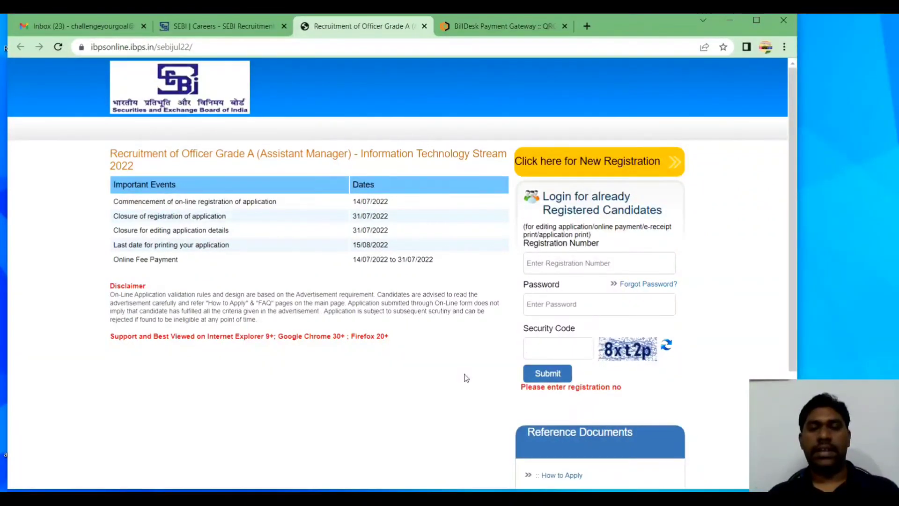